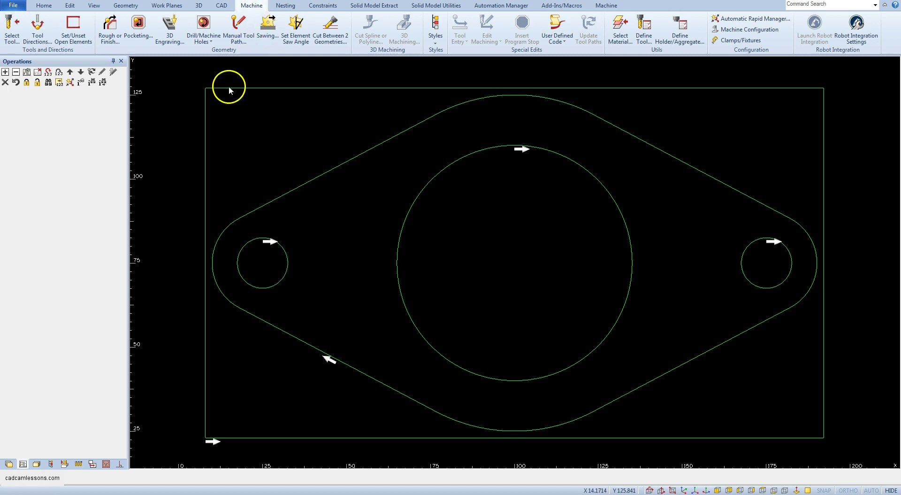
Start a vertical side finishing pass and review its tool and Levels and Cuts pages
left_click(111, 40)
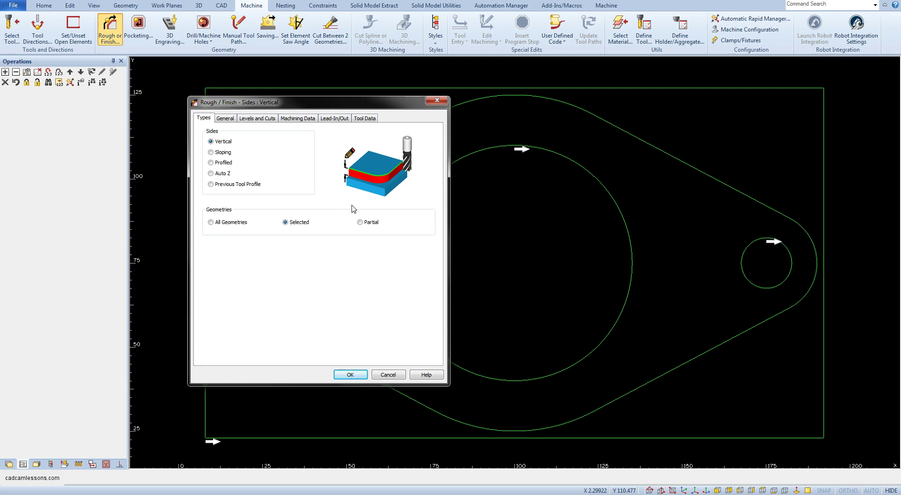
left_click(226, 118)
left_click(247, 119)
left_click(225, 118)
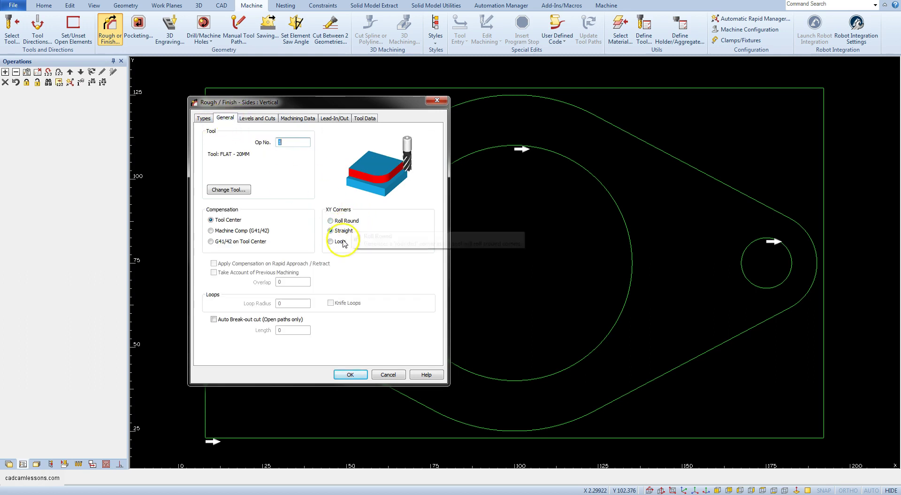
left_click(249, 116)
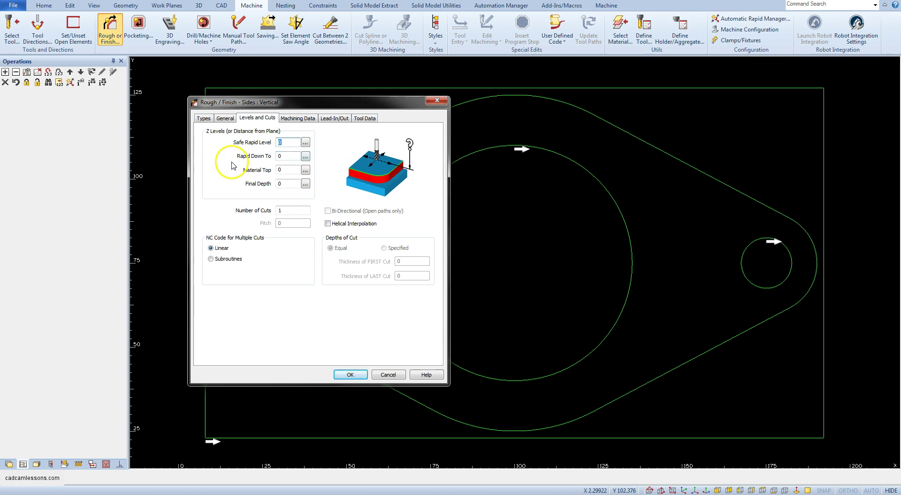
Set safe rapid 25, rapid down 5, material top 0 and final depth -20, then accept
type("25")
key("Tab")
type("5")
key("Tab")
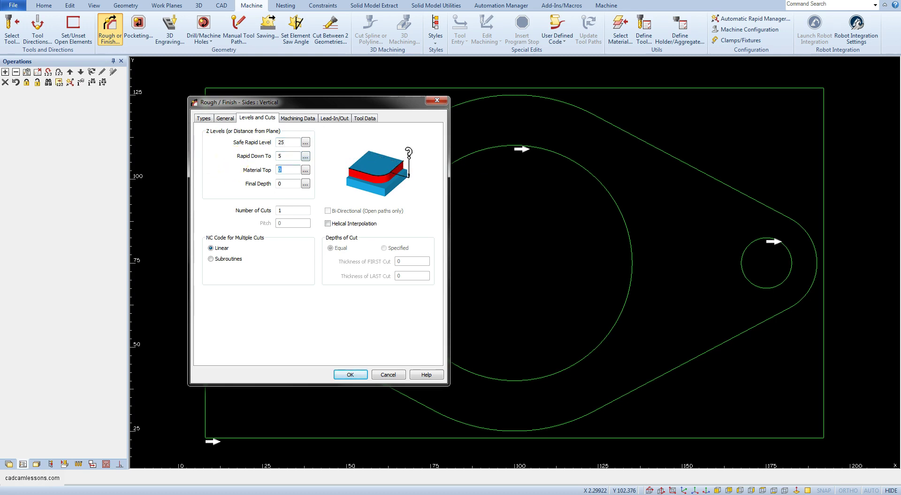
key("Tab")
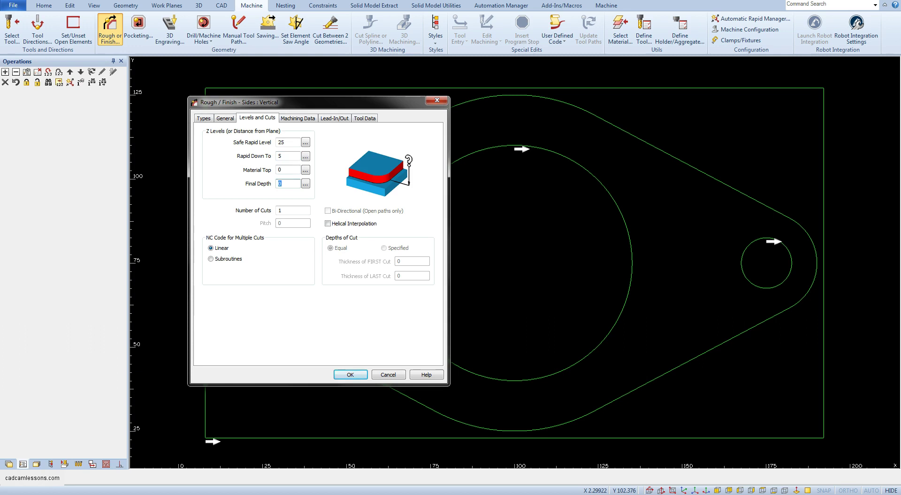
left_click(204, 117)
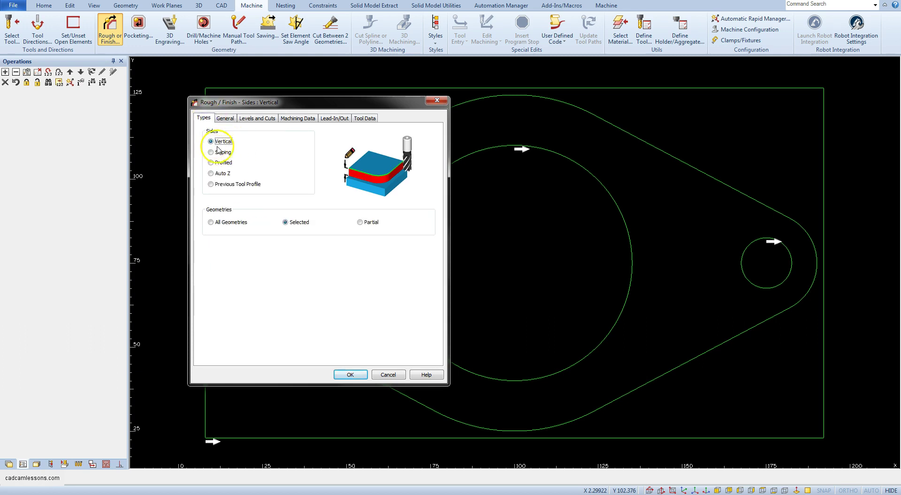
left_click(253, 119)
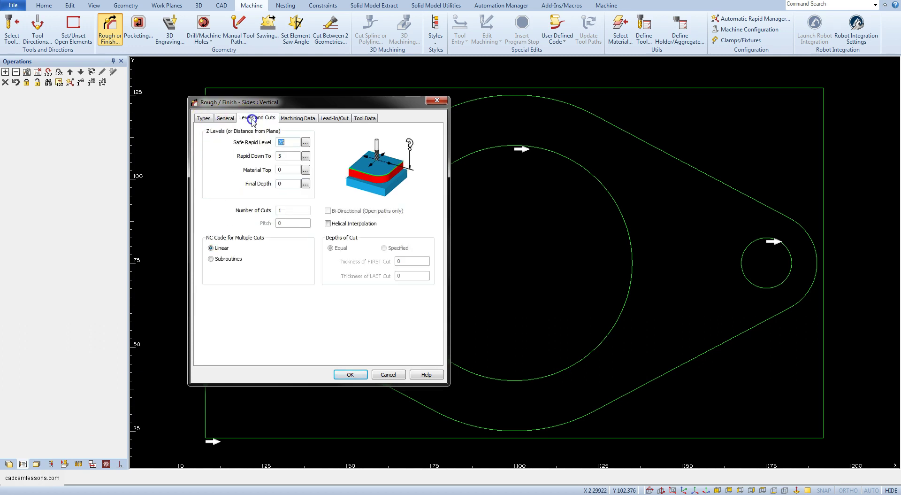
double_click(279, 183)
type("-")
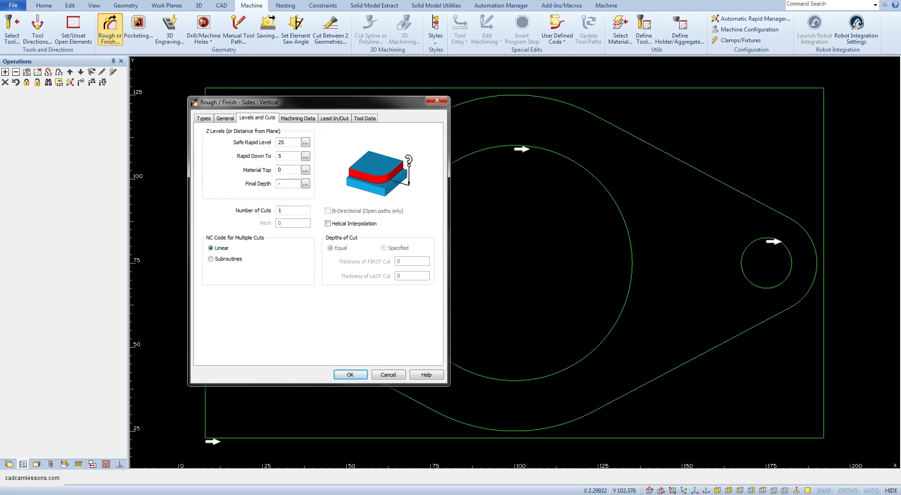
type("20")
left_click(348, 375)
Apply the finish pass to the flange outline, check it in isometric, then return to XY
left_click(305, 438)
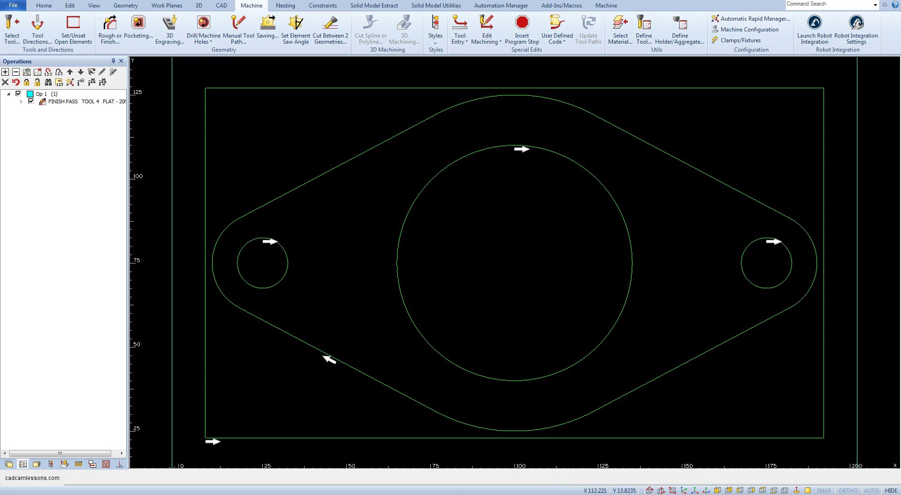
left_click(684, 489)
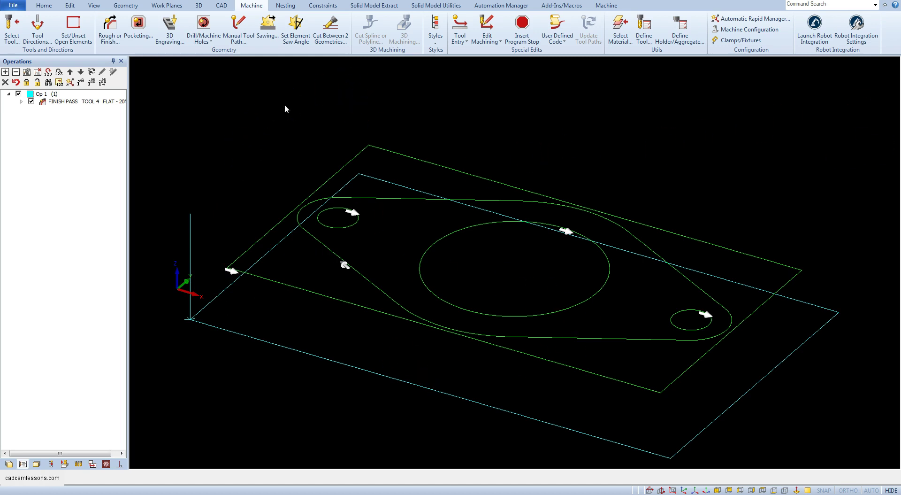
left_click(649, 490)
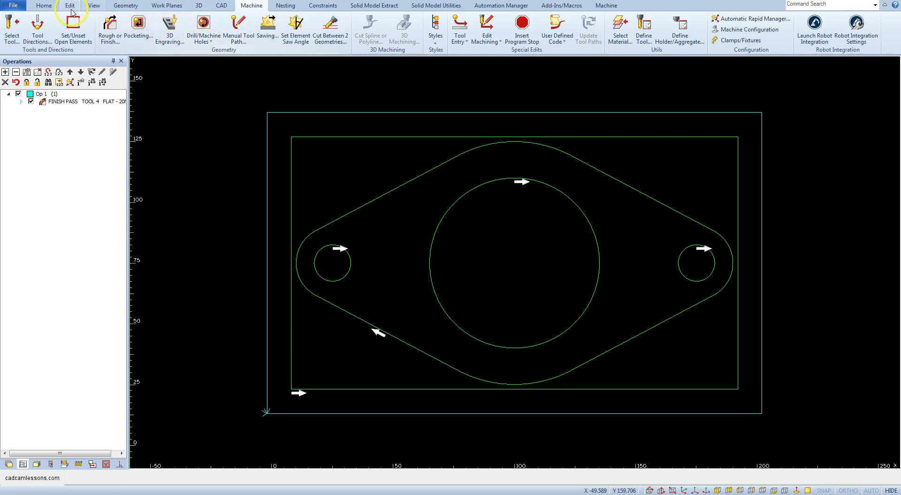
Offset the stock rectangle 2 mm outward, keeping the original
left_click(71, 6)
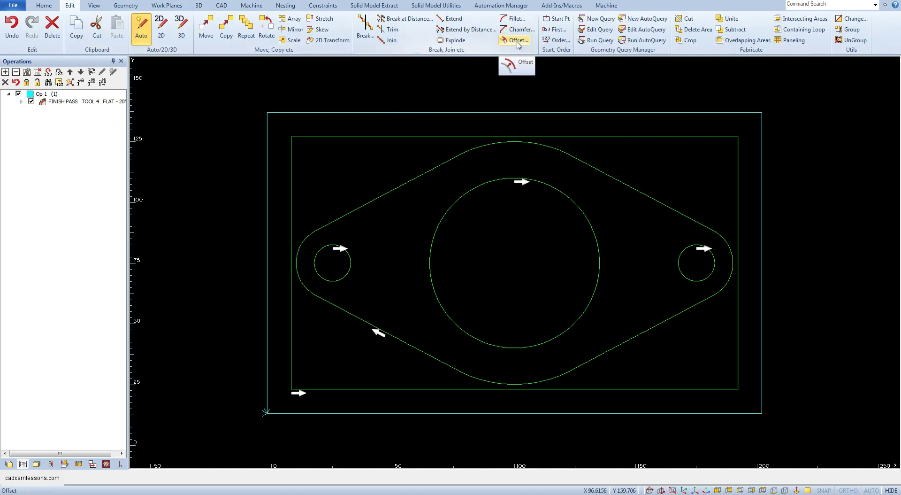
left_click(518, 42)
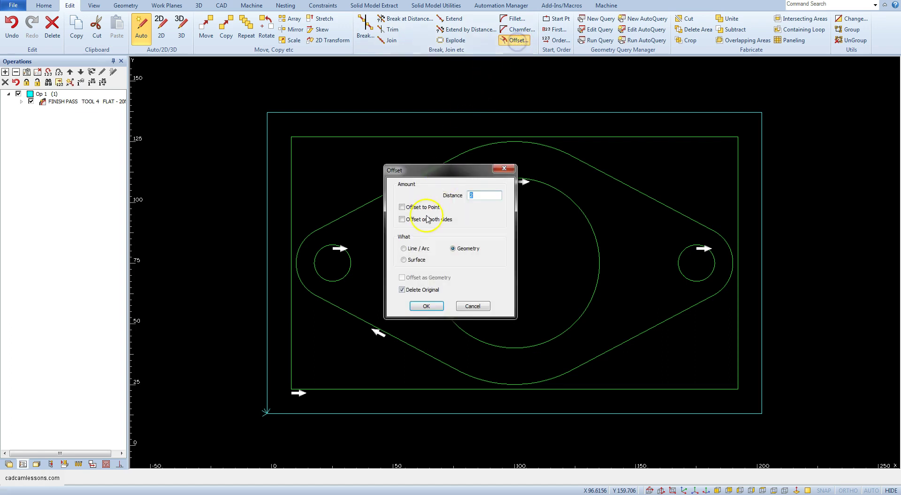
left_click(402, 290)
left_click(425, 307)
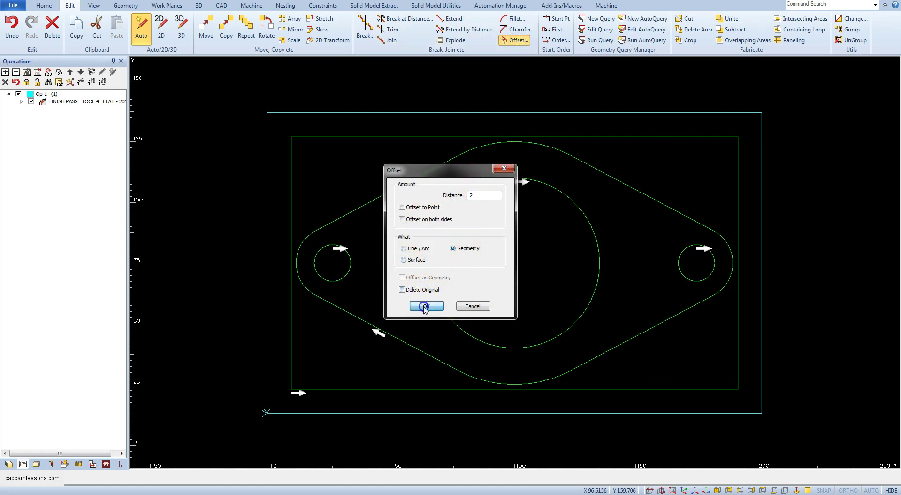
left_click(345, 135)
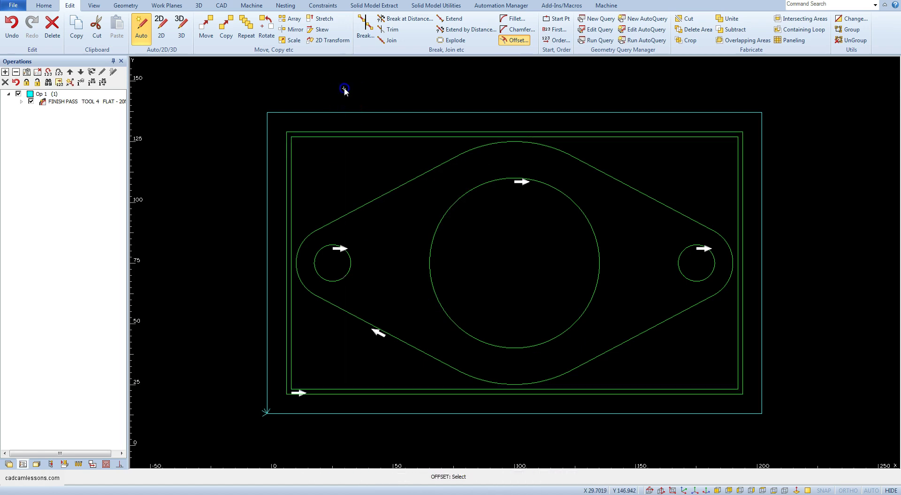
Make the offset rectangle a material block with Material Bottom -20, viewed in isometric
left_click(198, 5)
left_click(14, 28)
left_click(312, 133)
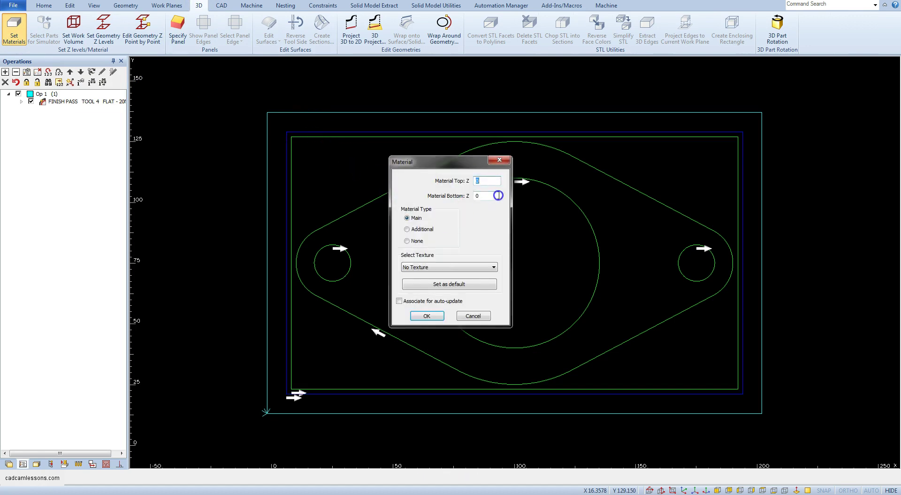
left_click(475, 196)
type("-20")
left_click(422, 315)
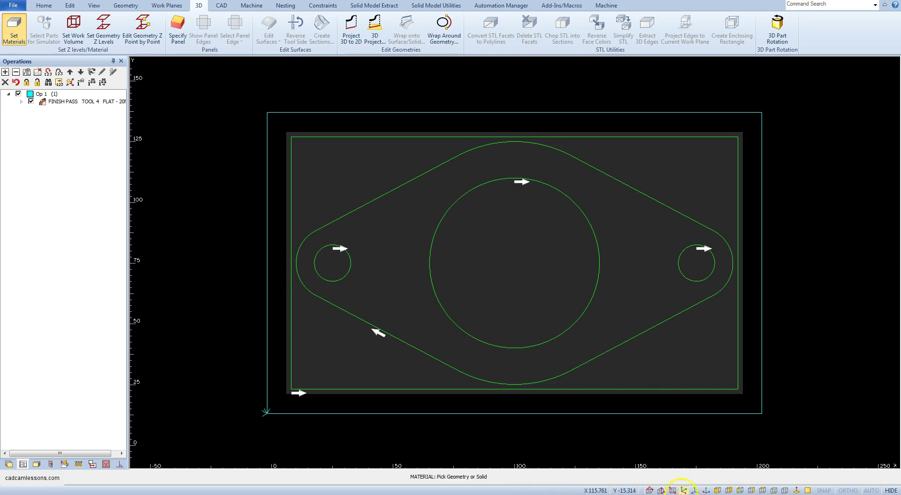
left_click(683, 490)
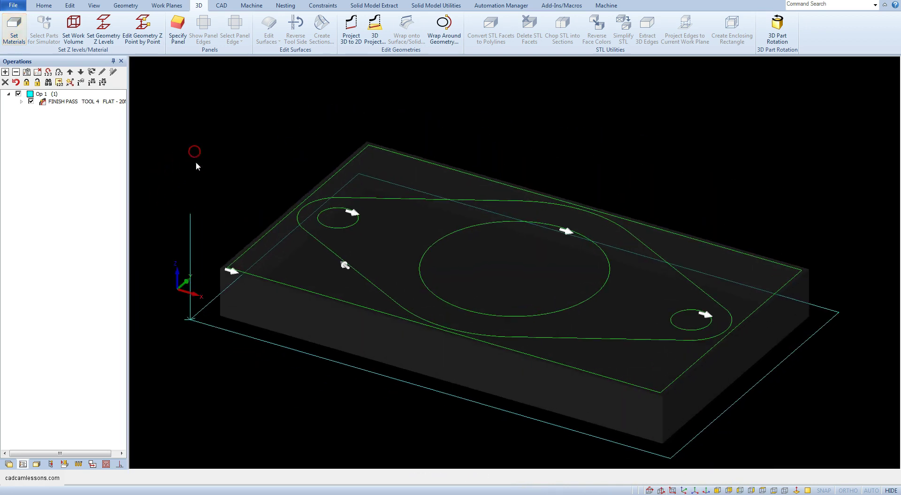
Run the solid simulation at raised speed, then close it and return to the XY view
right_click(213, 131)
left_click(285, 132)
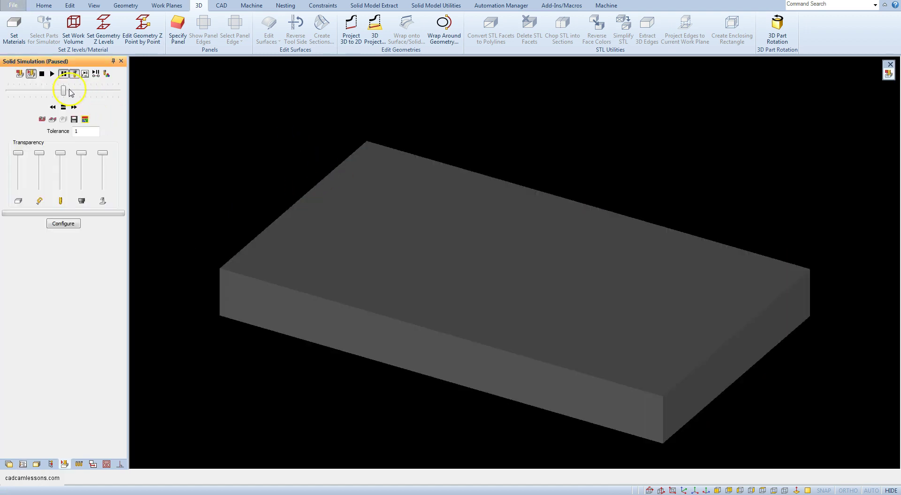
left_click(52, 74)
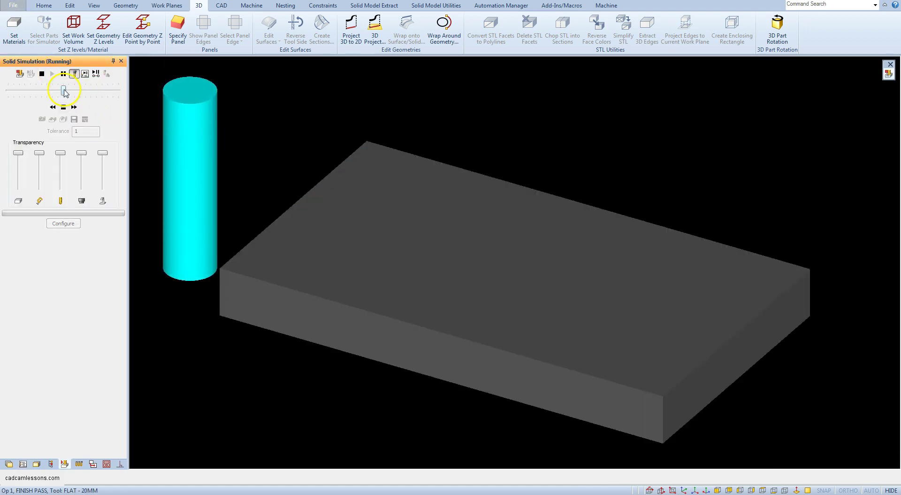
left_click_drag(64, 91, 78, 93)
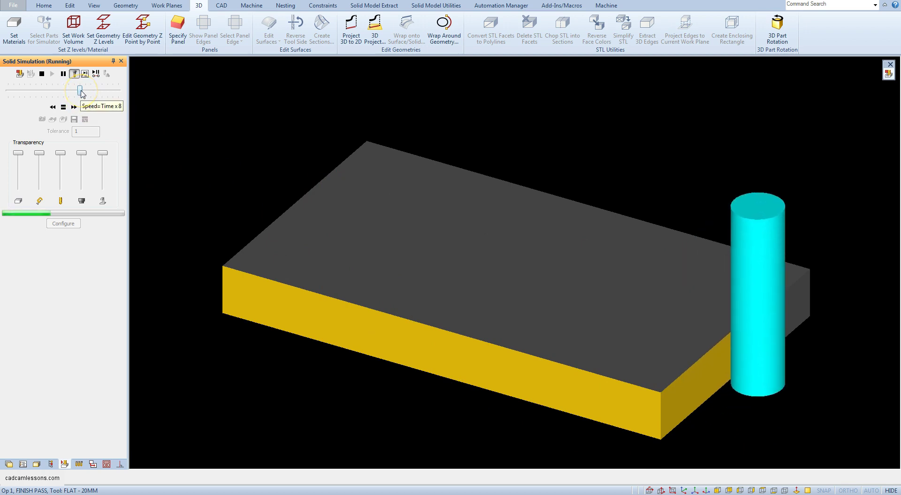
mouse_move(81, 92)
left_mouse_down()
mouse_move(98, 91)
mouse_move(77, 90)
left_mouse_up()
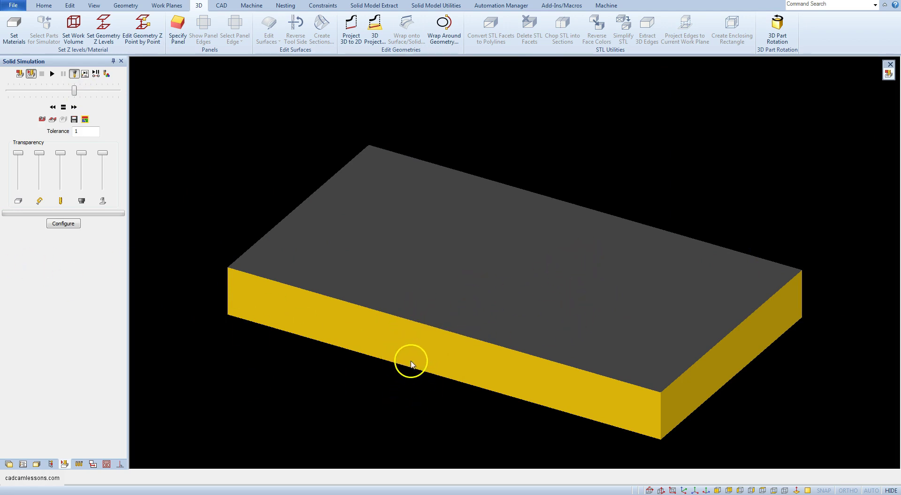
left_click(21, 74)
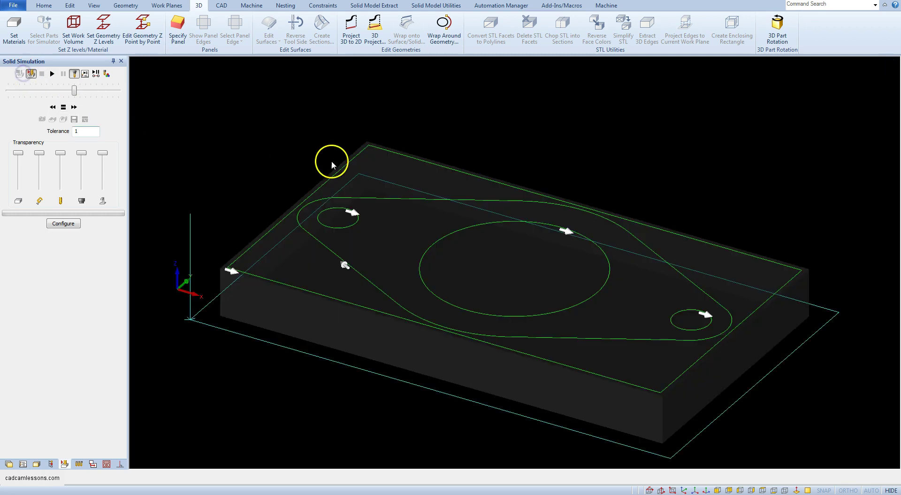
left_click(213, 139)
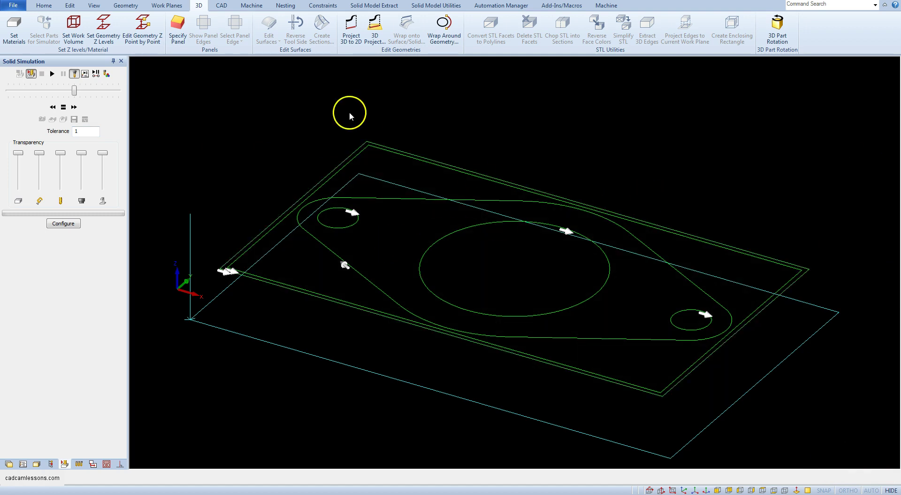
left_click(651, 490)
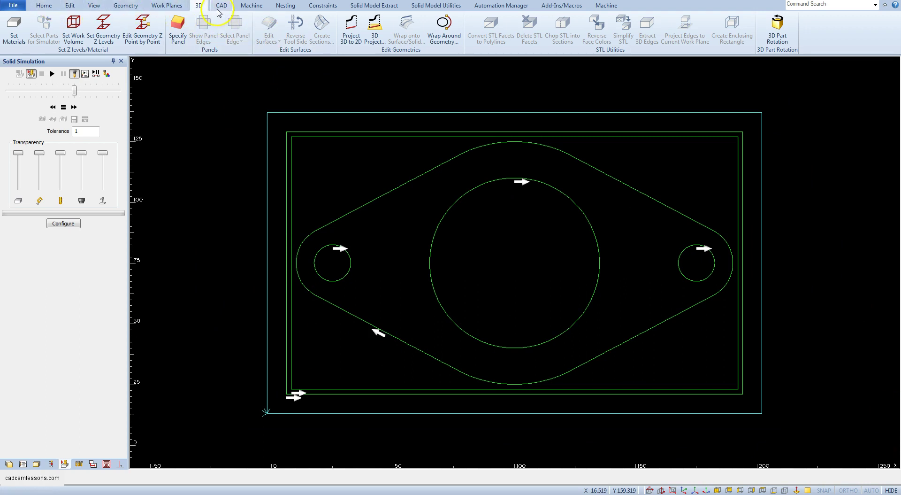
Offset the rectangle a further 1 mm outward
left_click(70, 5)
left_click(509, 40)
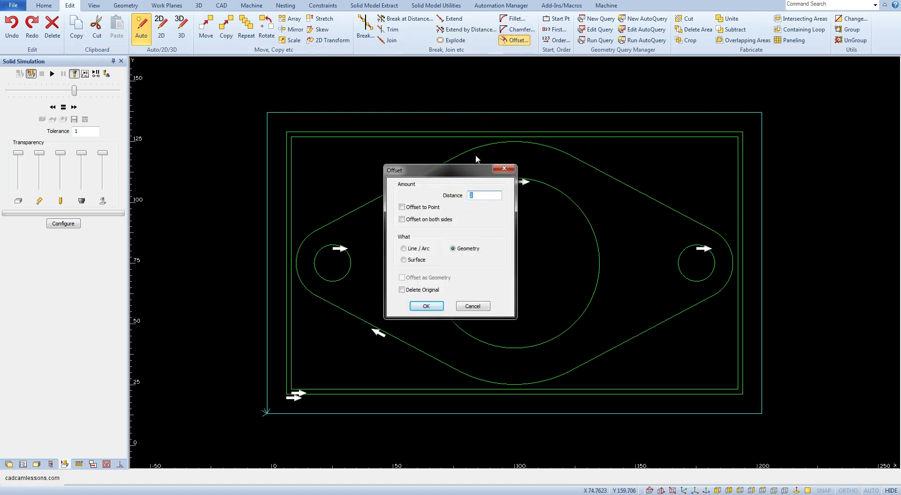
type("15")
left_click(426, 305)
left_click(452, 131)
left_click(450, 99)
right_click(396, 177)
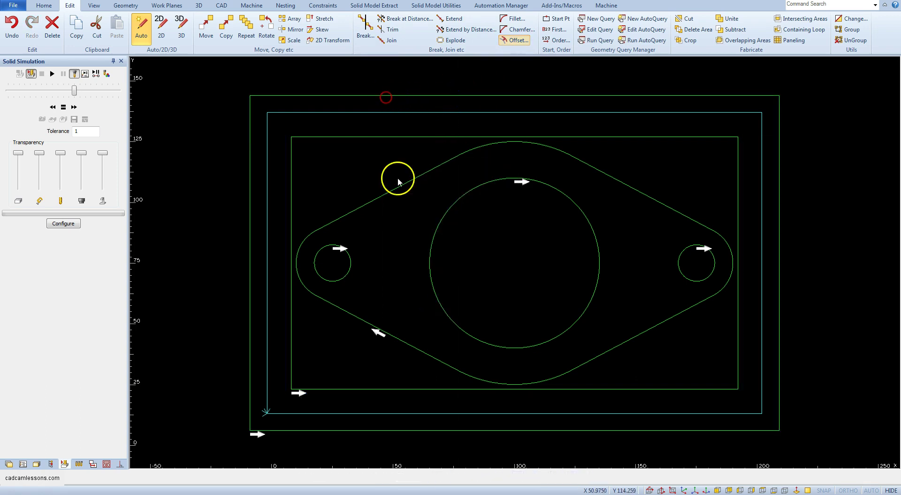
Define the new outer rectangle as the stock material block
left_click(685, 490)
left_click(197, 7)
left_click(14, 27)
left_click(460, 100)
left_click(437, 316)
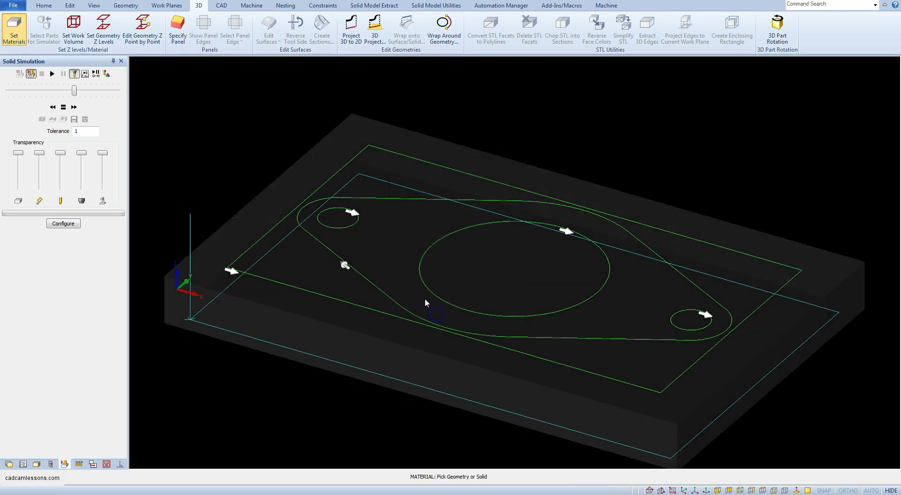
right_click(212, 126)
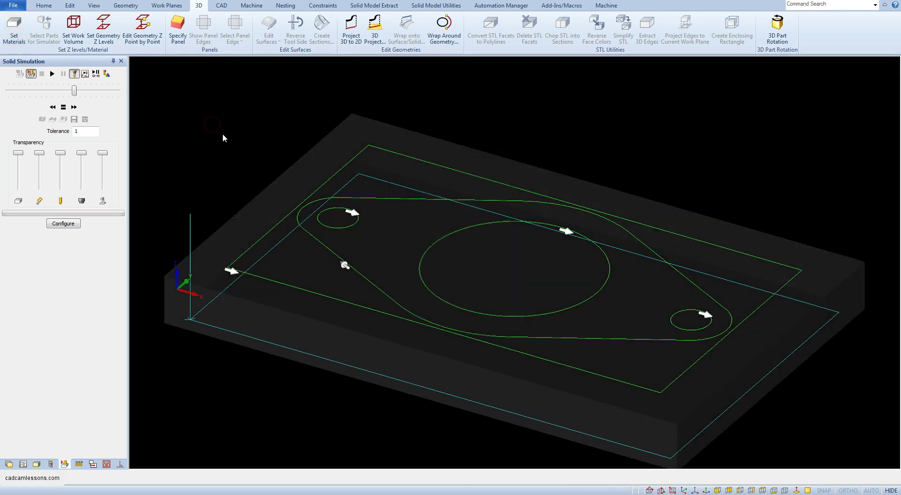
Delete the FINISH PASS operation from the Operations list
left_click(22, 463)
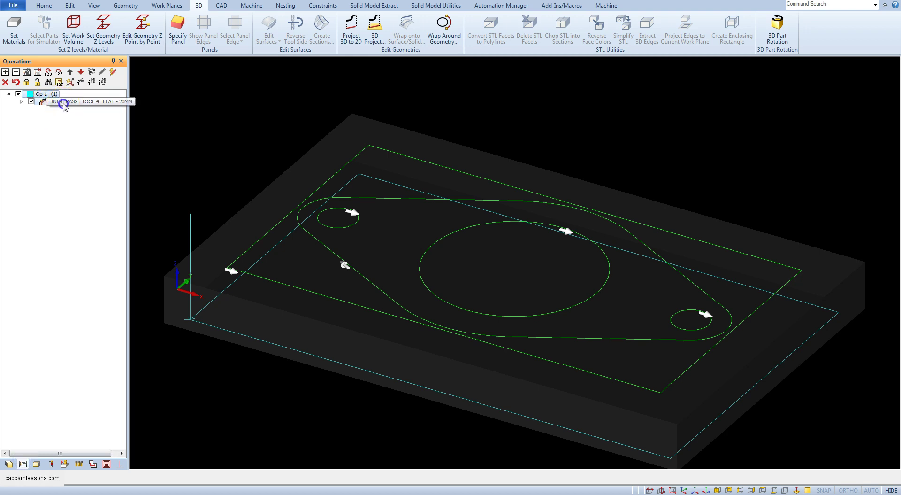
left_click(59, 102)
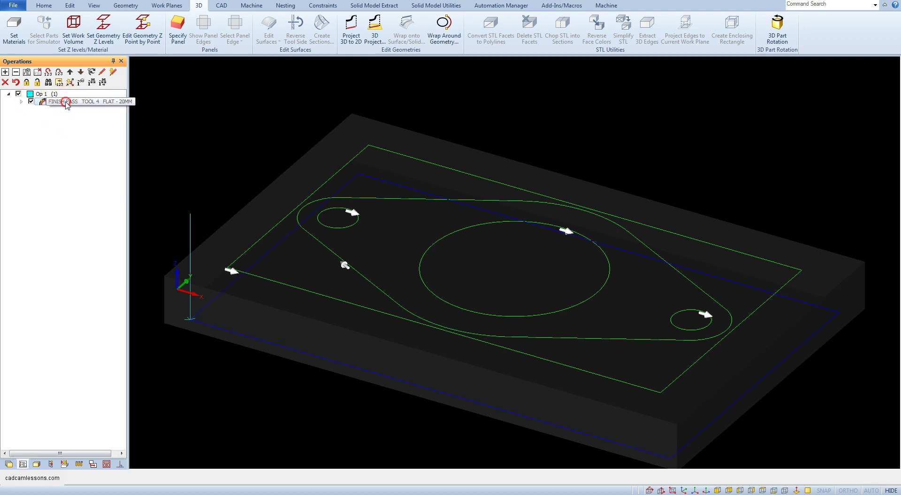
right_click(67, 104)
left_click(94, 198)
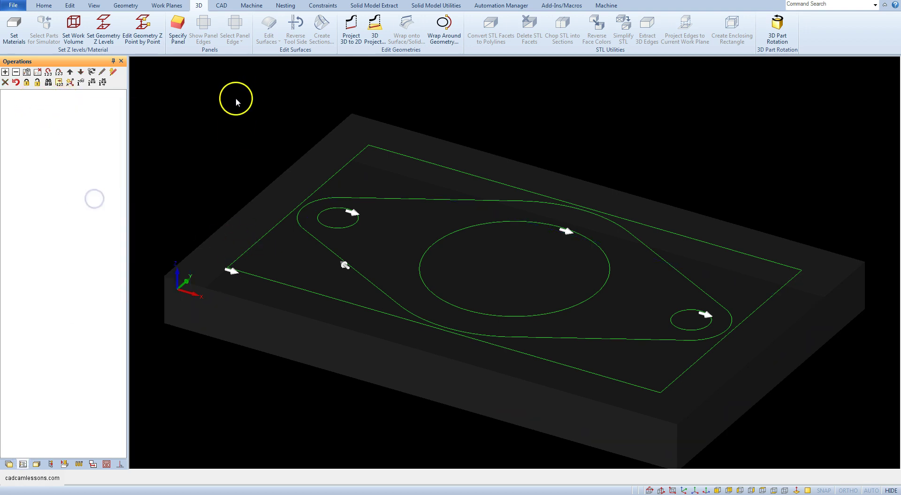
left_click(245, 6)
Create a Rough or Finish pass with Sloping sides and a 30° side angle
left_click(109, 28)
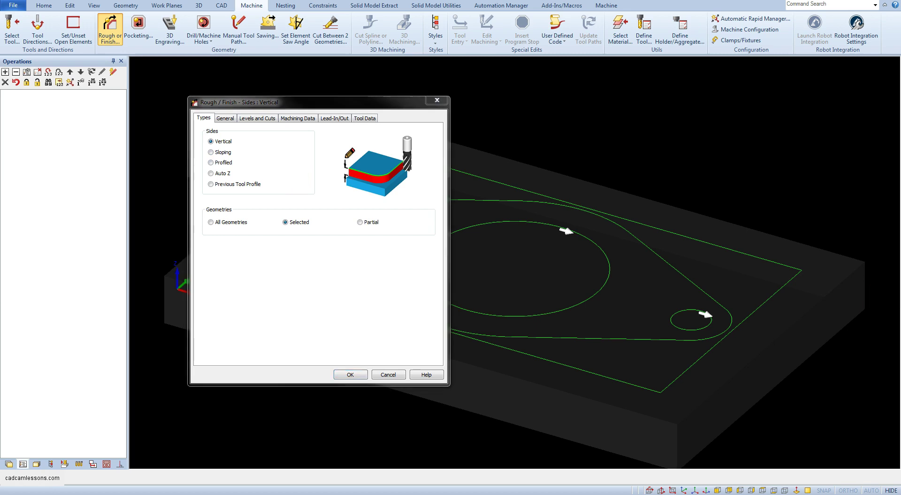
left_click(221, 152)
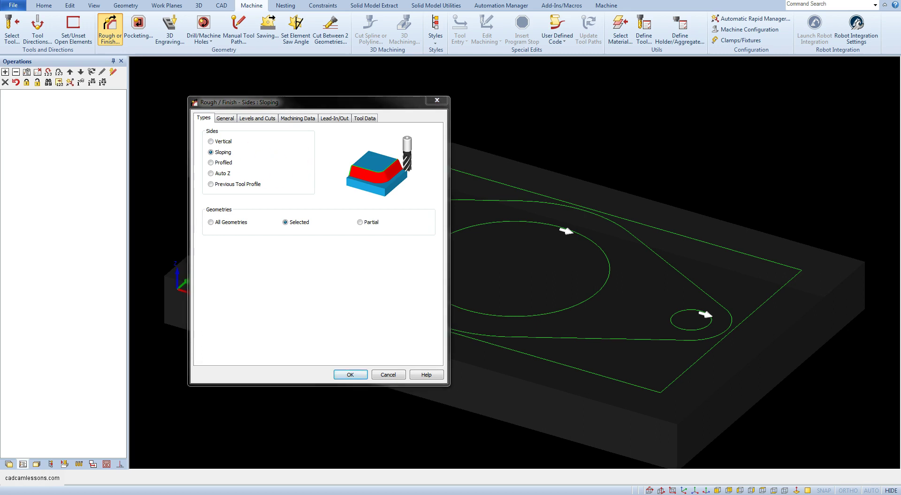
left_click(288, 117)
left_click(259, 117)
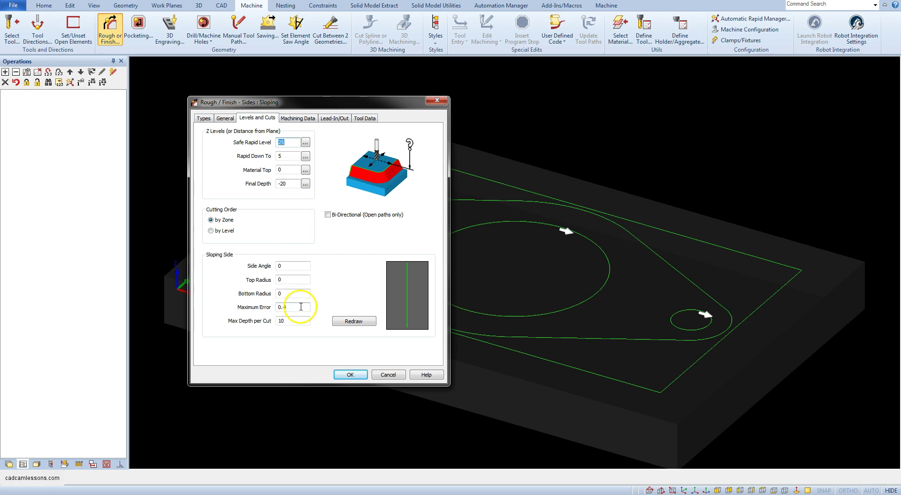
left_click(279, 266)
type("30")
left_click(349, 374)
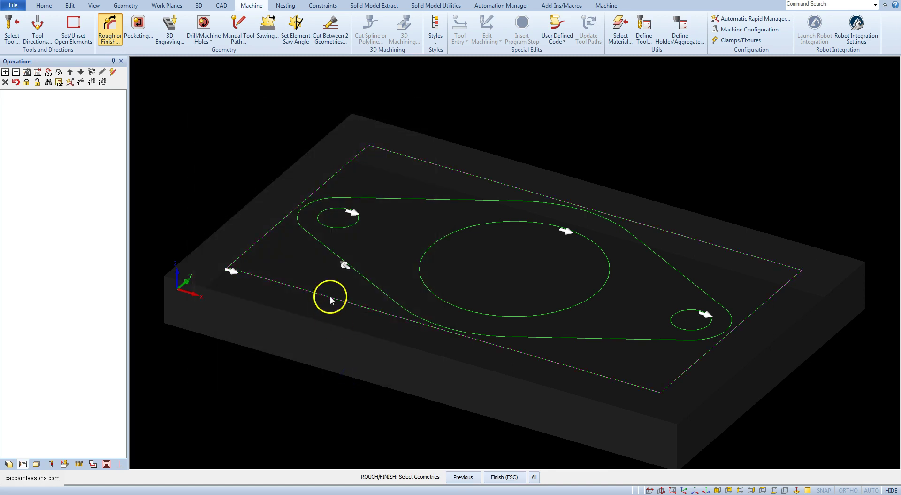
Apply the sloping pass to the outer rectangle and inspect it from the Front view
left_click(330, 295)
key("Escape")
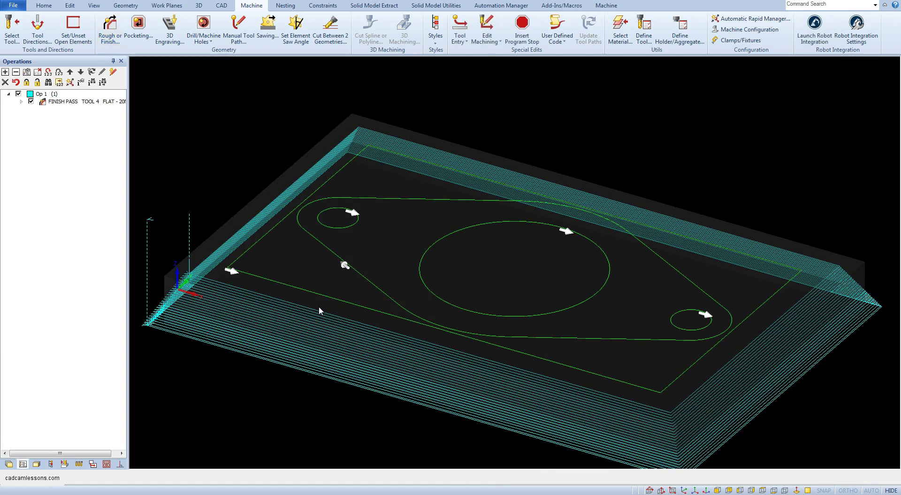
left_click(717, 489)
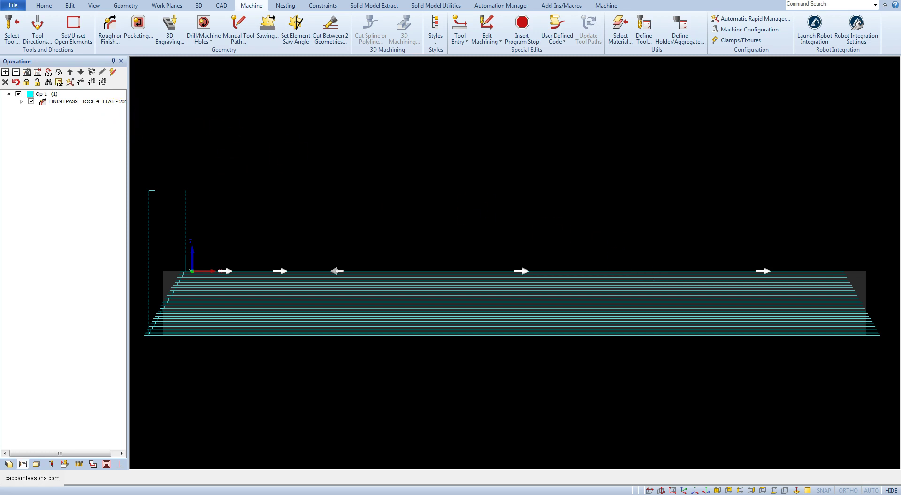
Simulate the sloping pass on the stock, orbit to inspect the tapered walls, then close it
left_click(685, 489)
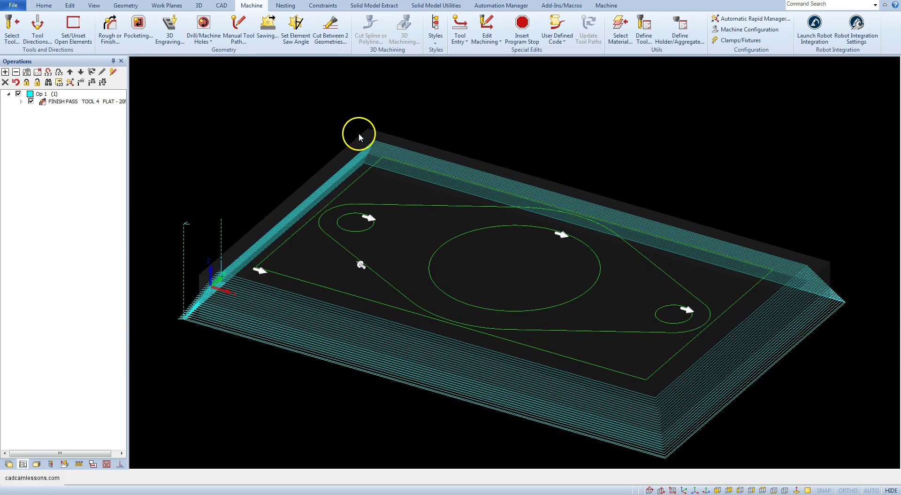
right_click(253, 134)
left_click(321, 127)
left_click(52, 74)
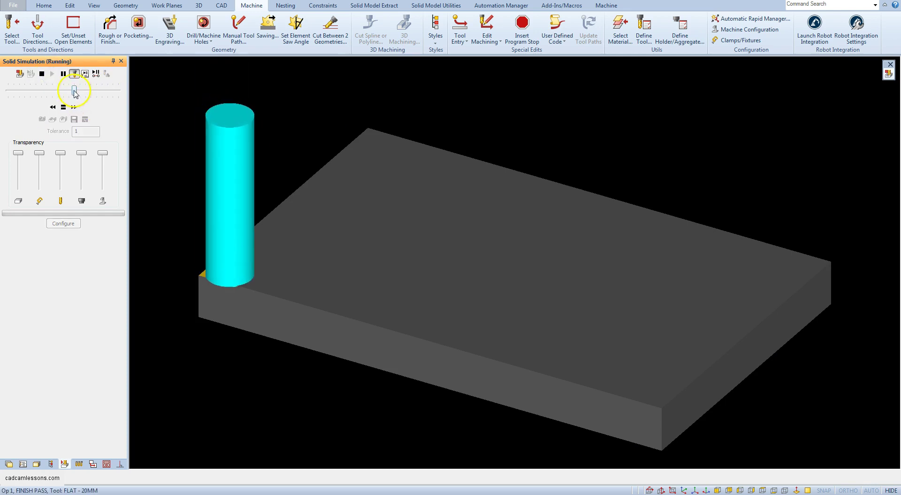
left_click_drag(74, 90, 121, 97)
middle_click_drag(622, 364, 866, 196)
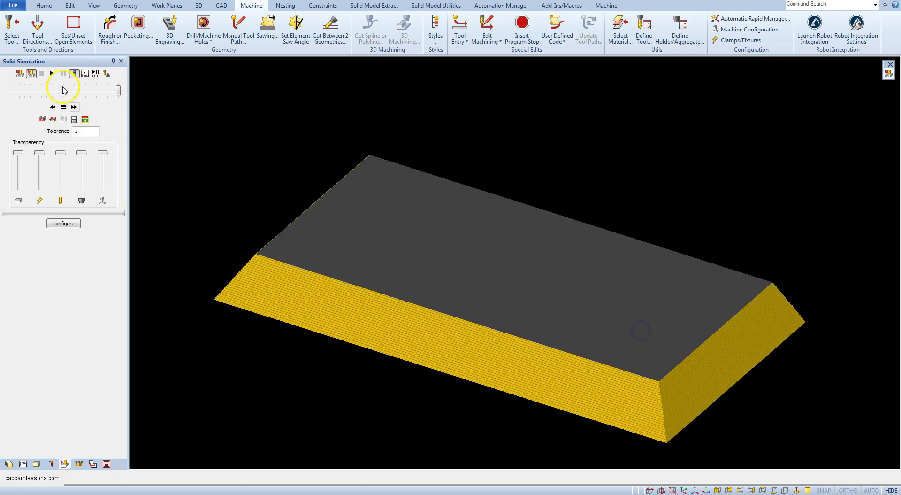
middle_click_drag(557, 305, 644, 328)
left_click(19, 73)
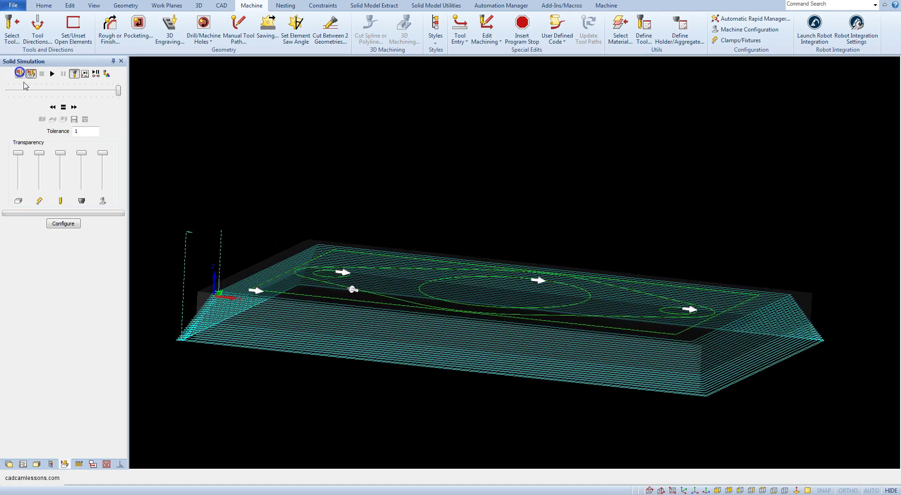
left_click(22, 463)
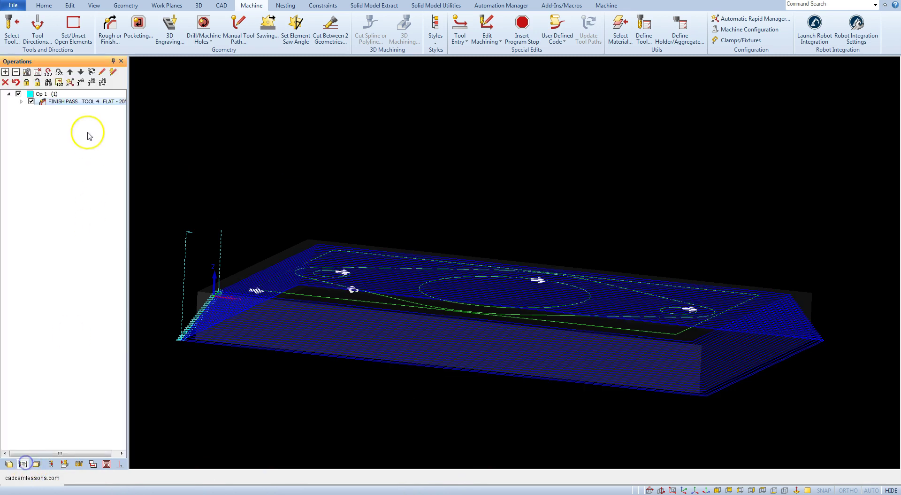
Delete the sloping finish pass and return to a top view with no toolpaths
left_click(5, 81)
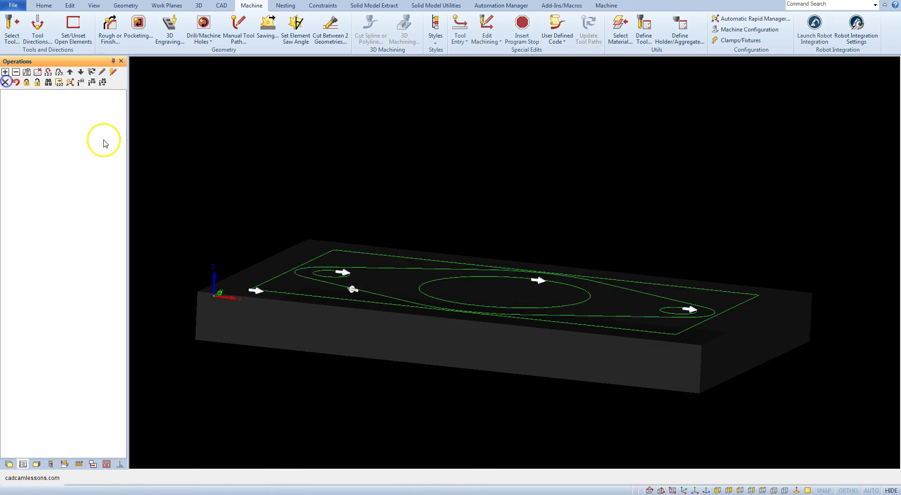
left_click(683, 490)
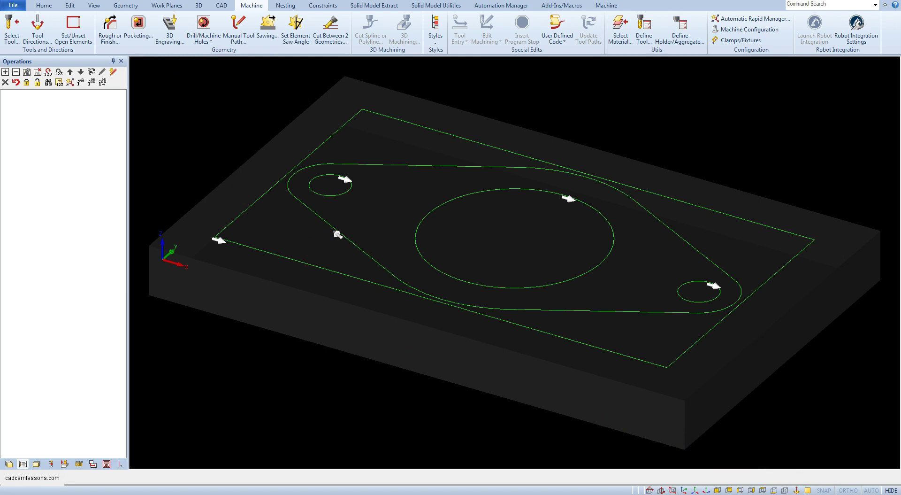
left_click(649, 490)
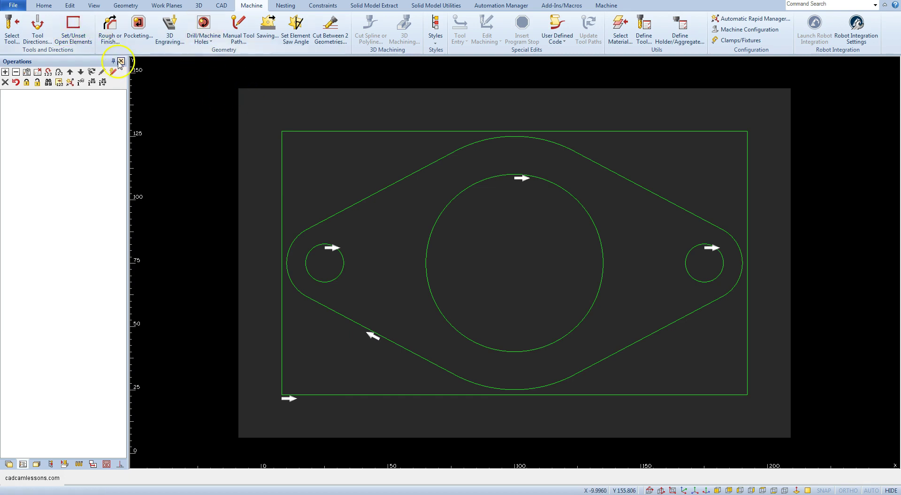
left_click(113, 35)
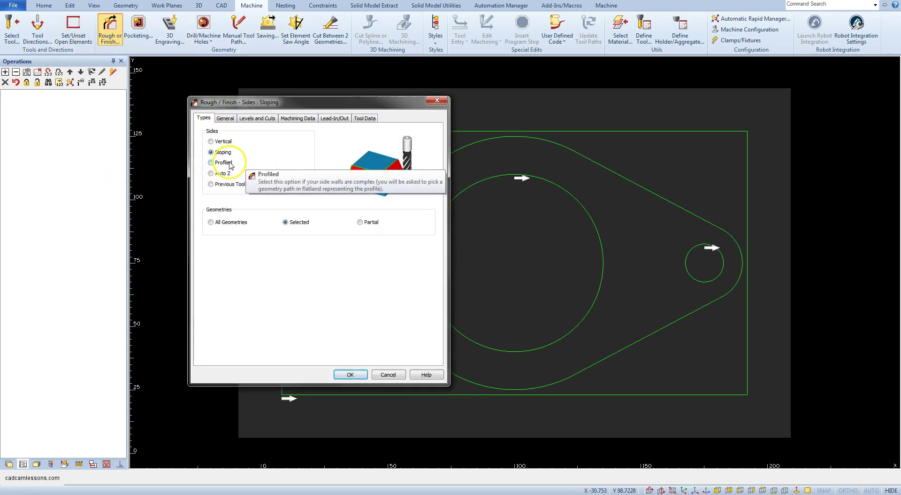
left_click(389, 374)
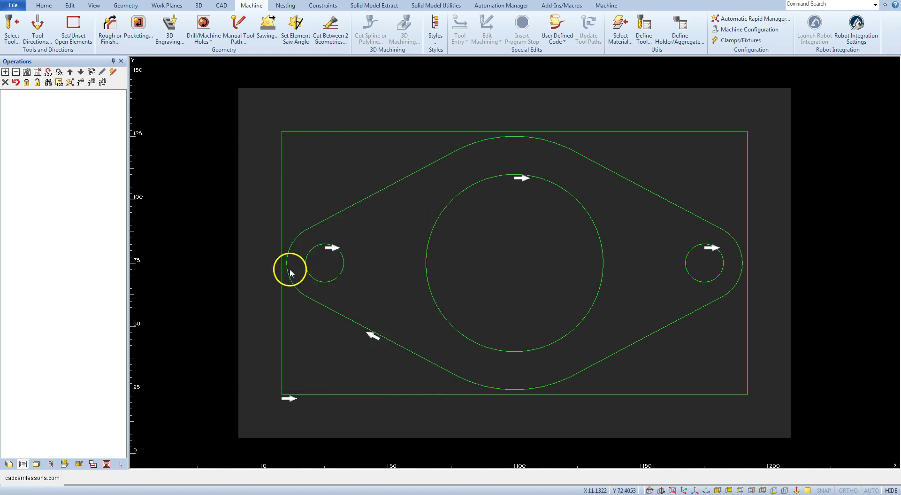
scroll(271, 261, "down", 2)
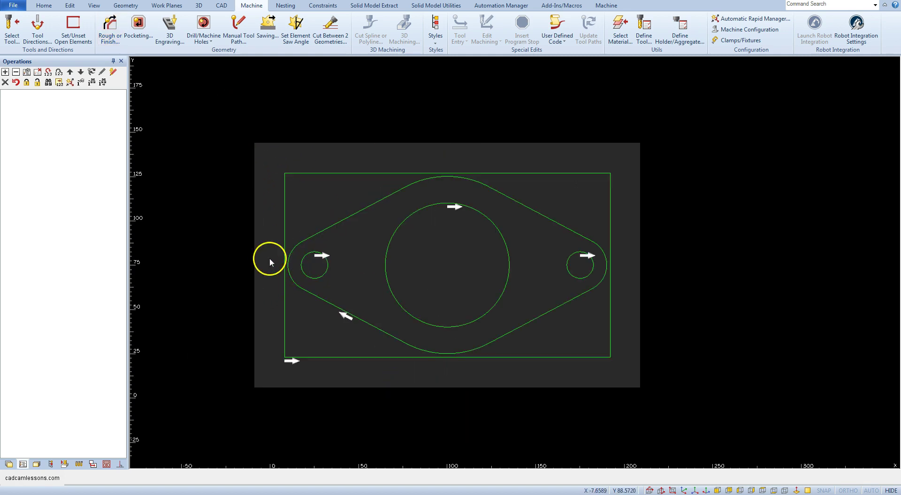
Draw a 20 by 20 square from the origin
left_click(126, 6)
left_click(196, 27)
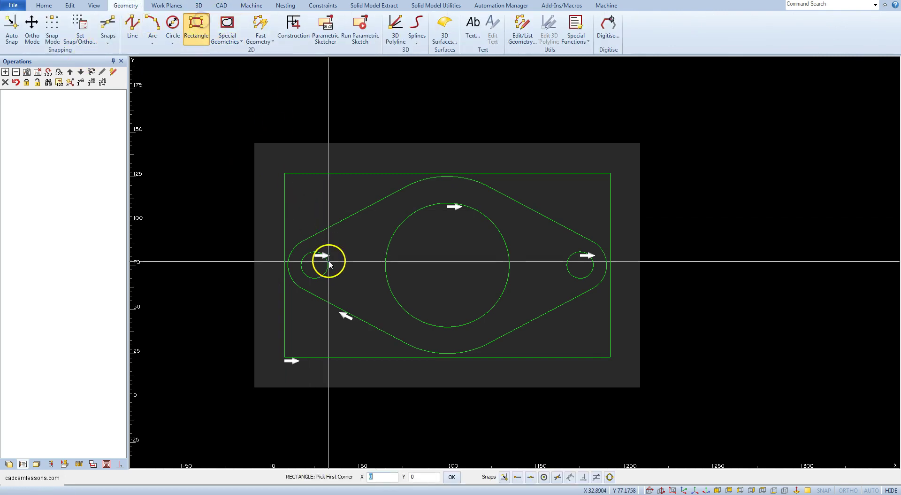
key("Return")
type("20")
key("Return")
key("Escape")
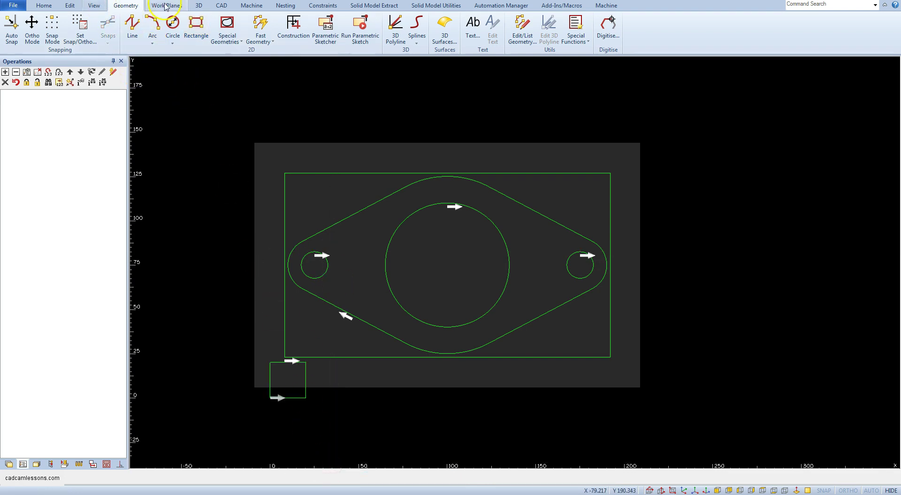
Move the small square to the left of the part
left_click(70, 6)
left_click(216, 42)
left_click(289, 397)
key("Escape")
left_click(284, 414)
left_click(196, 374)
key("Escape")
Draw an S-curve inside the square: a three-point arc plus a tangent arc to the bottom-right corner
left_click(125, 5)
left_click(153, 27)
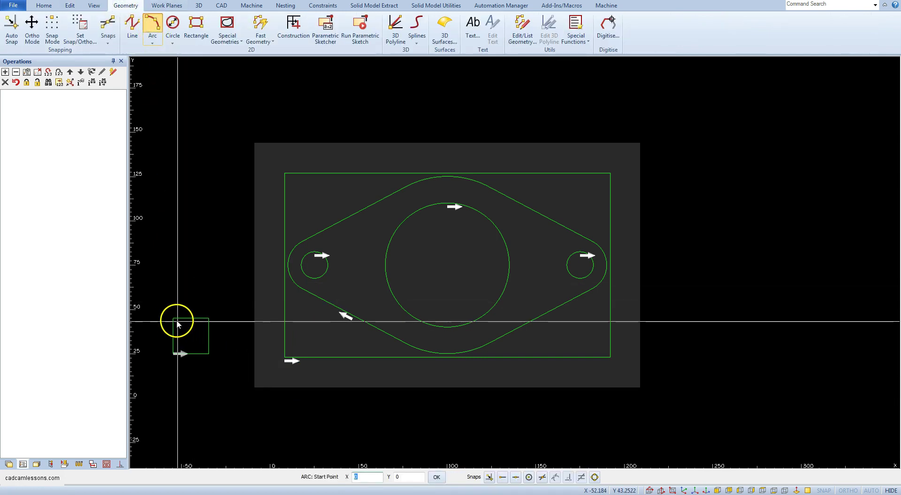
left_click(171, 323)
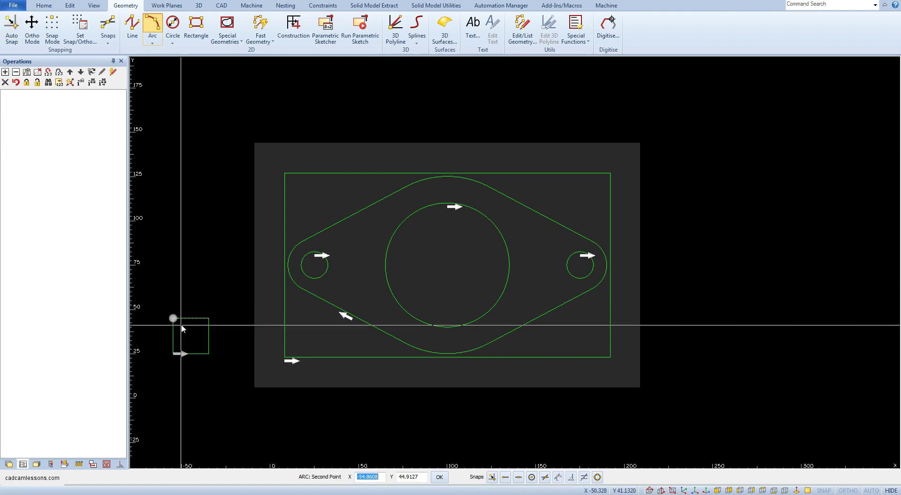
left_click(180, 326)
scroll(180, 323, "up", 4)
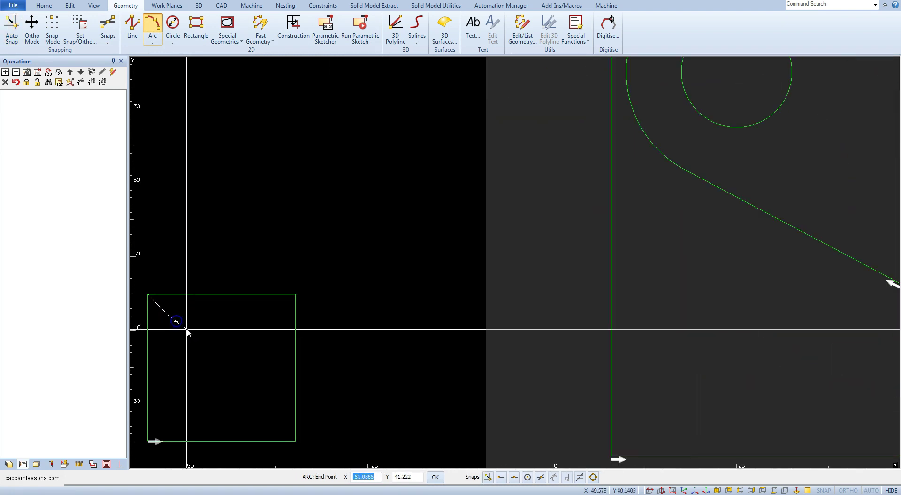
left_click(199, 363)
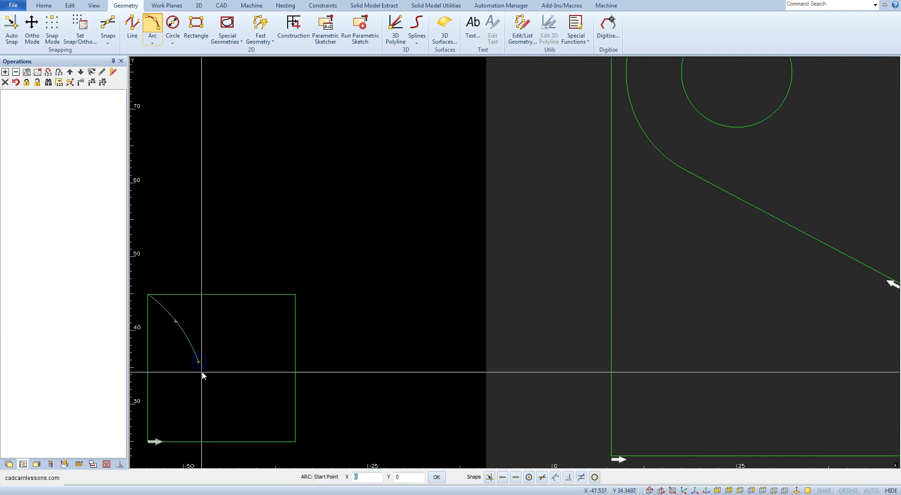
left_click(152, 41)
left_click(161, 75)
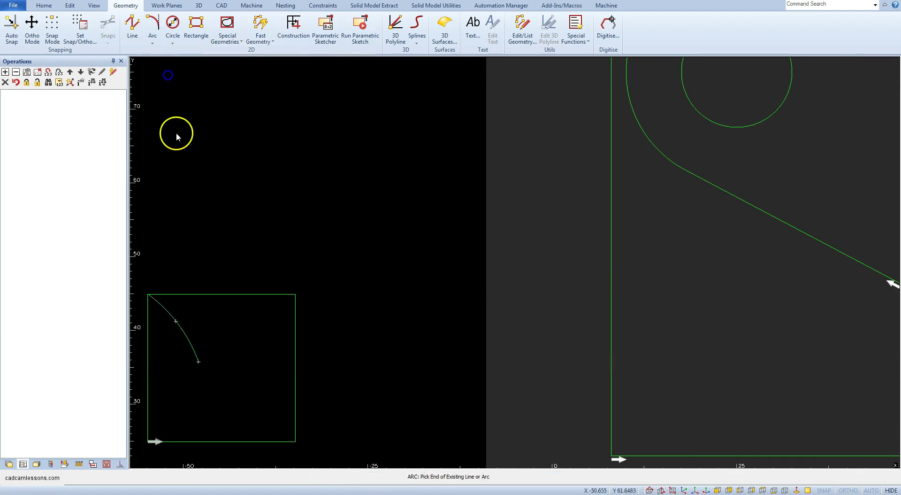
left_click(201, 352)
left_click(247, 408)
left_click(243, 407)
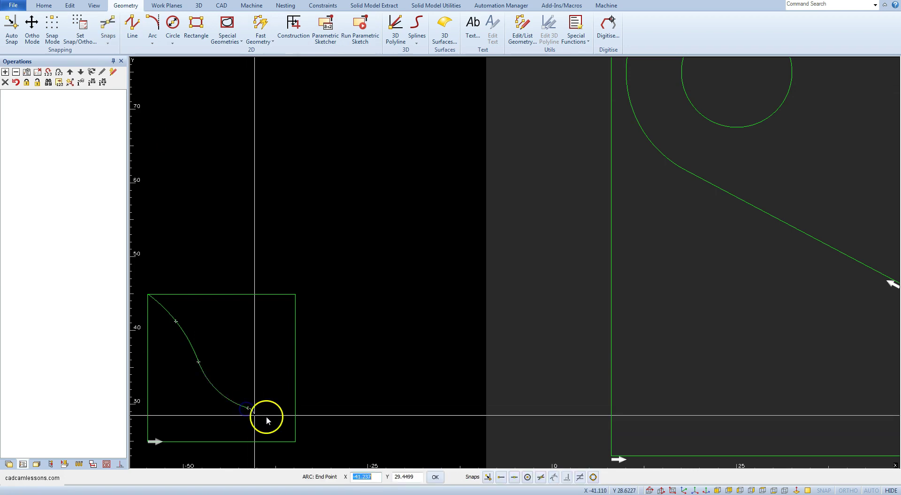
left_click(294, 439)
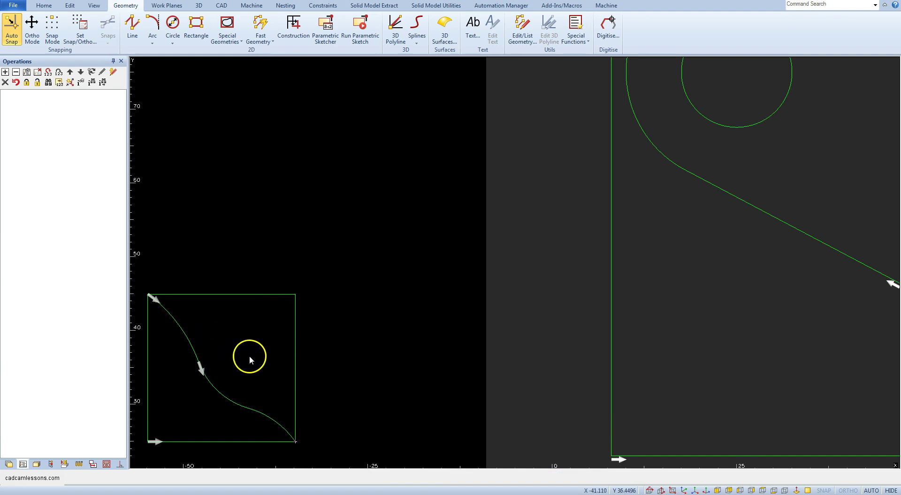
Join the two arc segments into a single profile curve
left_click(70, 6)
left_click(380, 42)
left_click(177, 322)
left_click(221, 397)
right_click(264, 366)
scroll(328, 370, "down", 5)
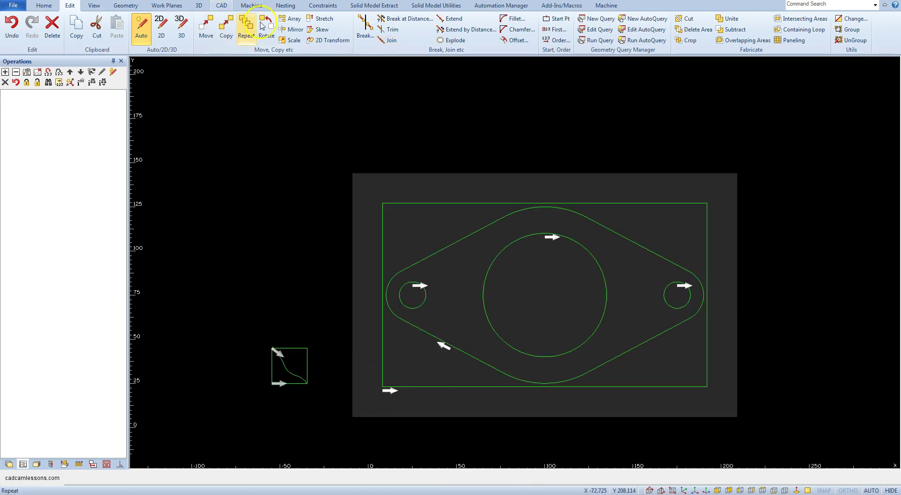
Start a Profiled-sides rough/finish pass with Max Depth per Cut 0.5
left_click(251, 5)
left_click(110, 28)
left_click(221, 163)
left_click(225, 118)
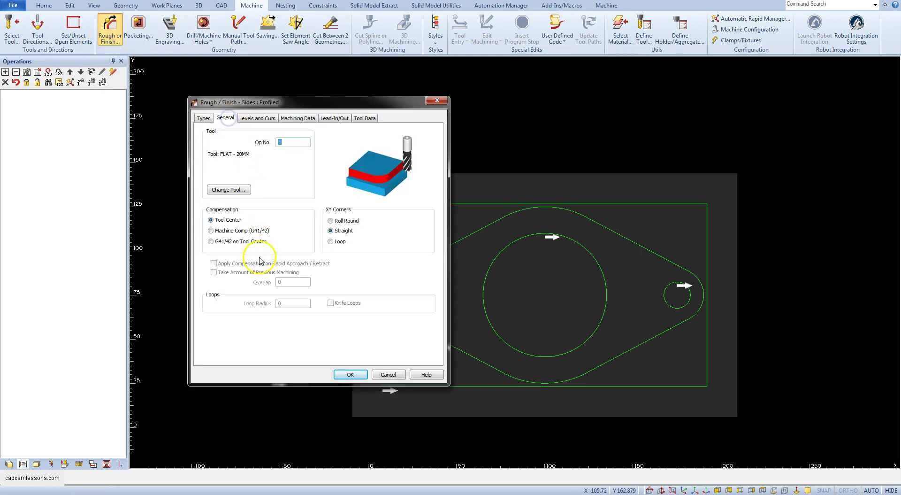
left_click(270, 120)
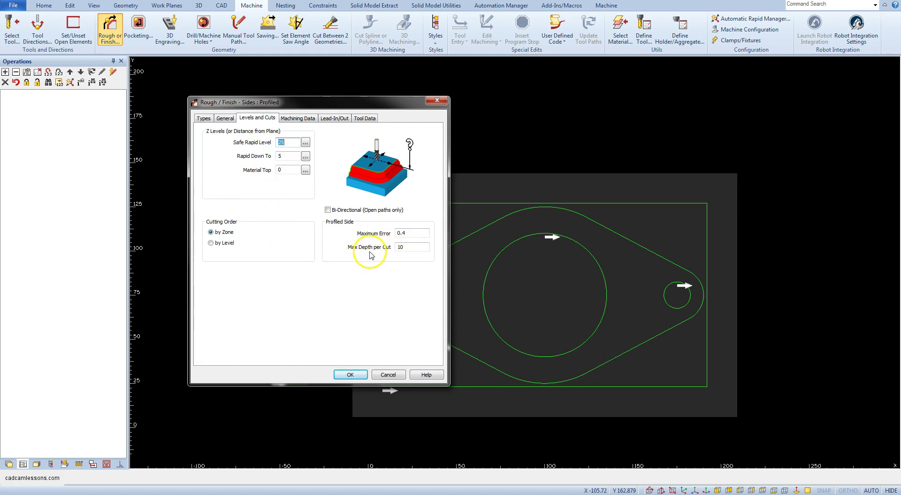
left_click(406, 247)
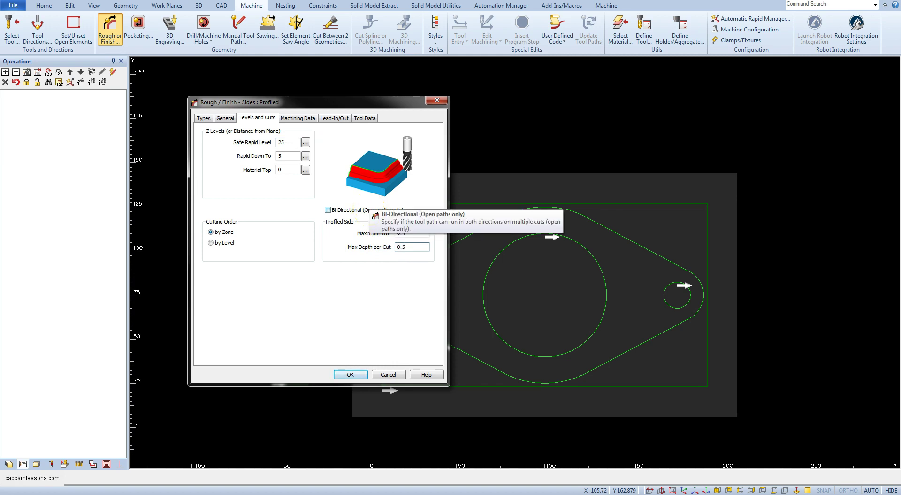
left_click(351, 374)
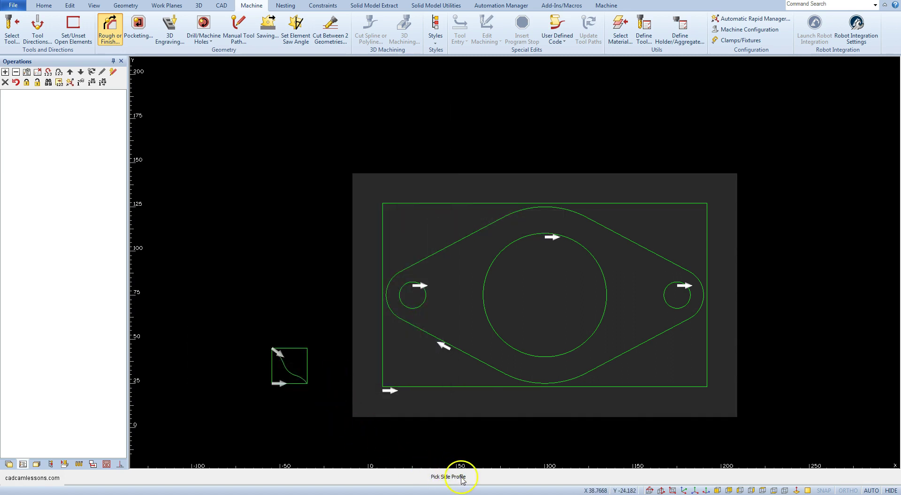
Use the small curve as side profile, referenced at its top-left corner, and machine the outer rectangle
left_click(283, 362)
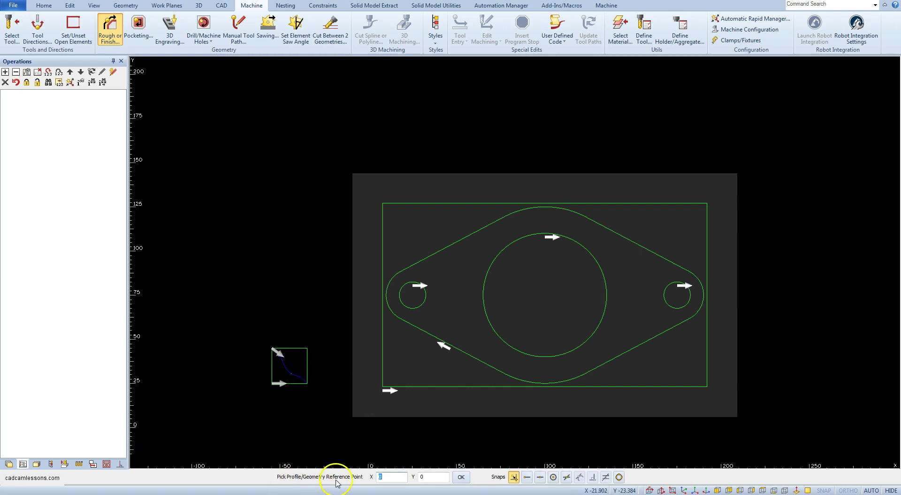
scroll(353, 481, "up", 4)
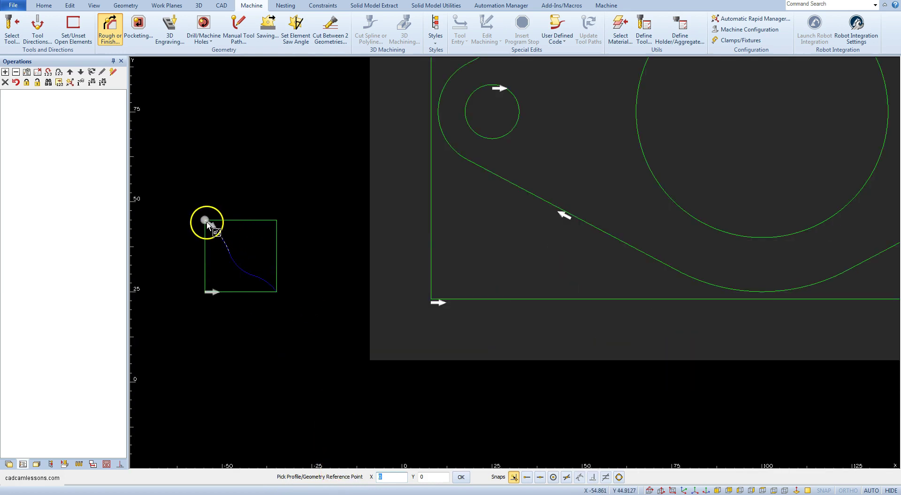
left_click(207, 219)
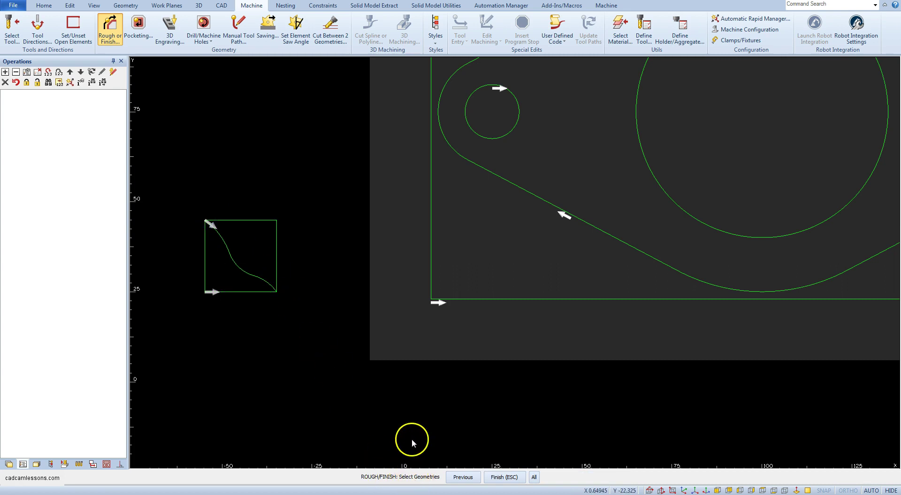
scroll(432, 341, "down", 2)
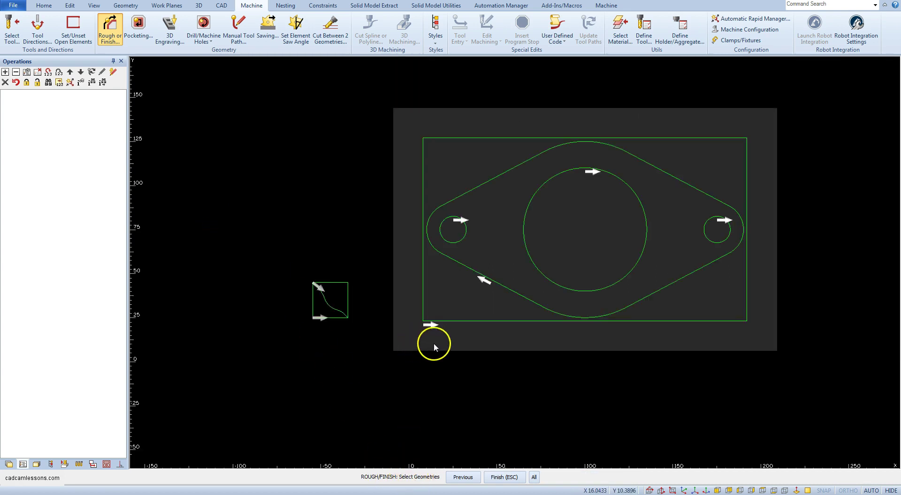
left_click(458, 321)
right_click(449, 401)
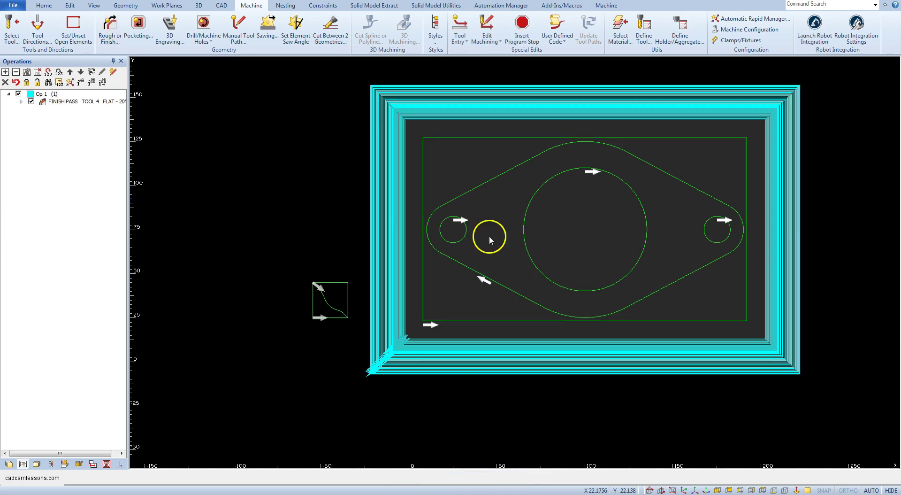
View the finish toolpath isometric and zoomed to fit, then side-on, then isometric again
left_click(684, 490)
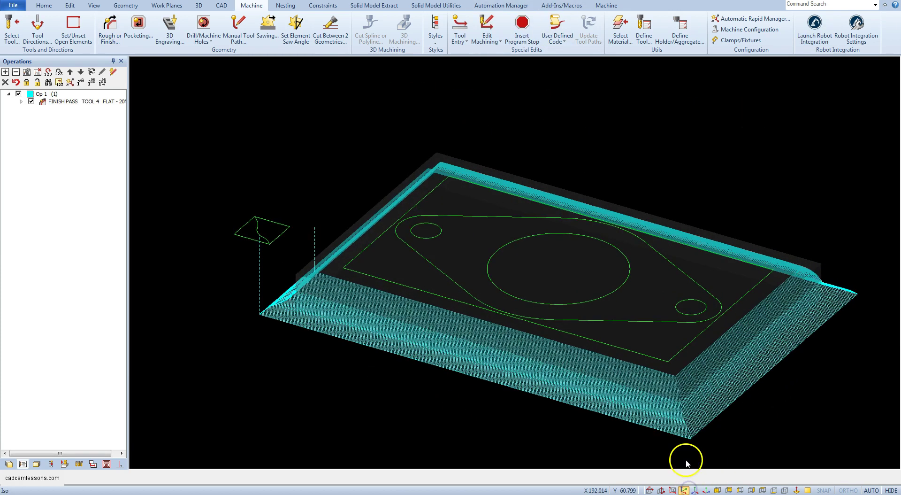
left_click(718, 490)
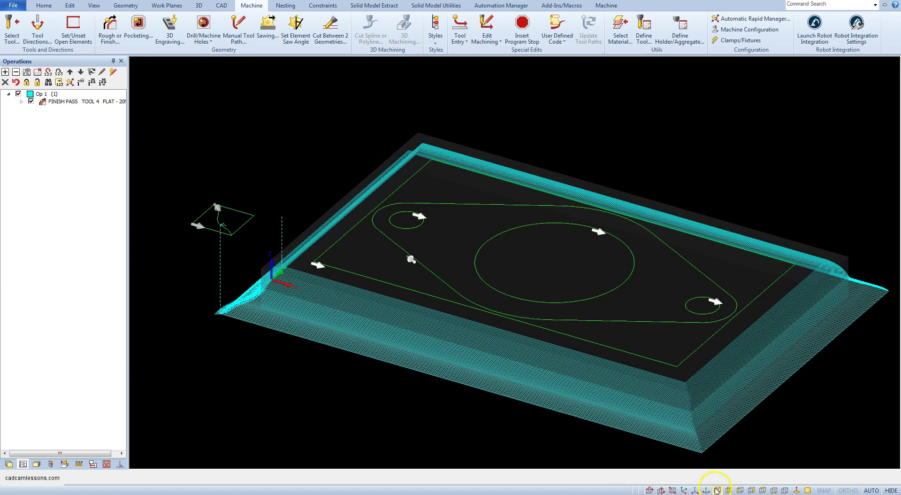
left_click(717, 490)
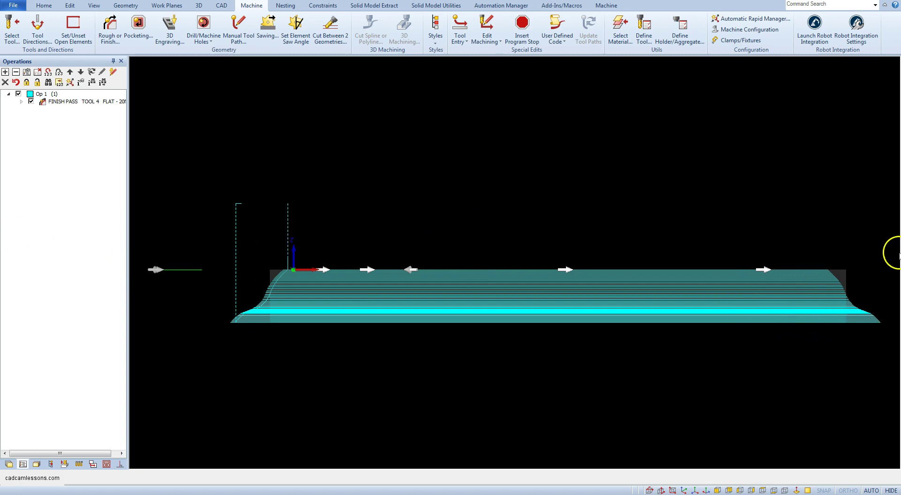
scroll(829, 315, "up", 3)
scroll(841, 358, "down", 4)
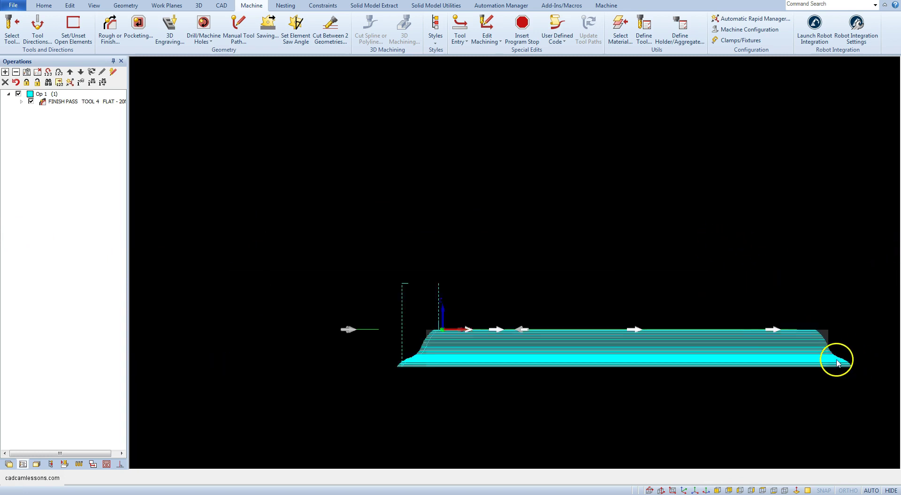
left_click(694, 490)
Run the solid simulation of the profiled finish pass at full speed
right_click(234, 141)
left_click(273, 133)
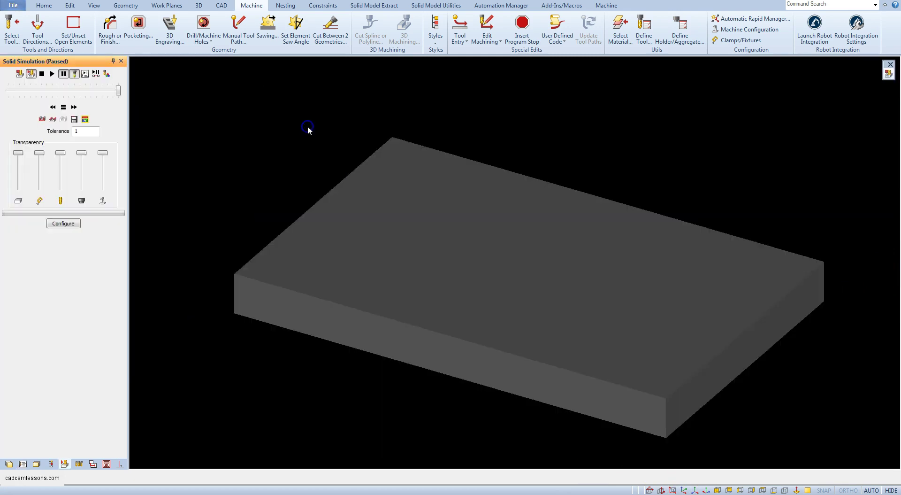
left_click(82, 91)
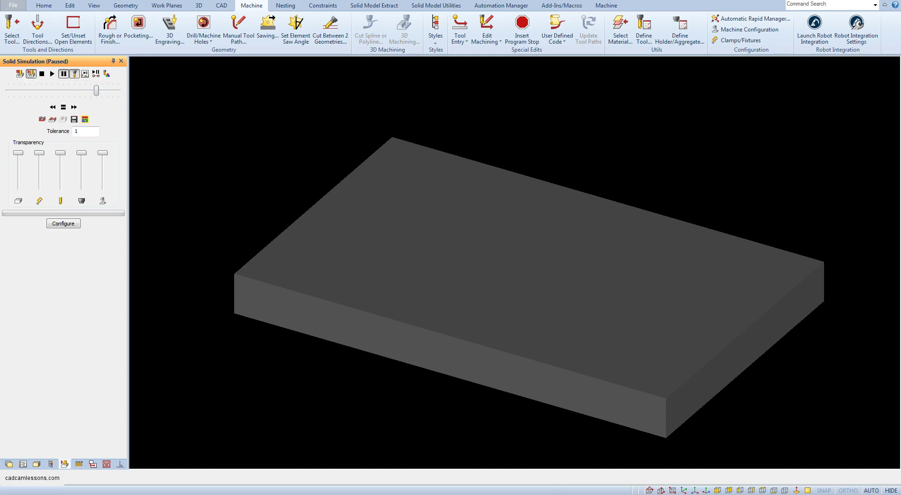
left_click(52, 74)
left_click(117, 90)
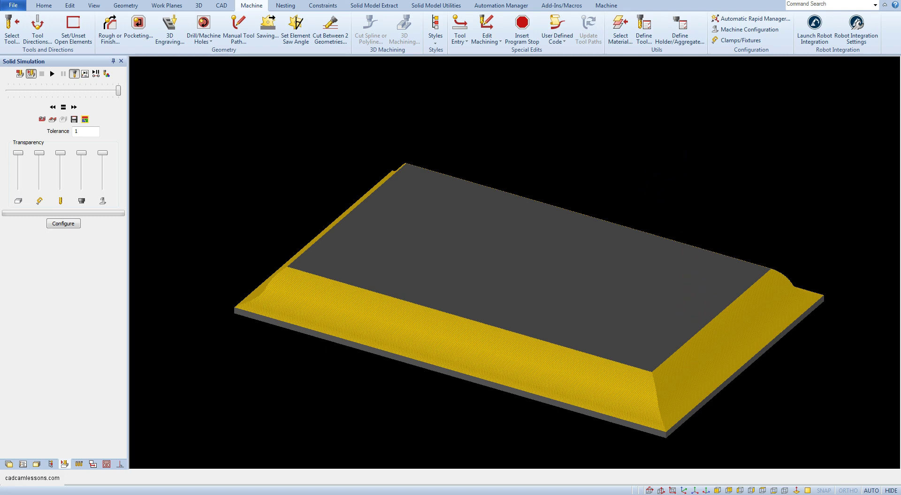
Orbit to inspect the simulated profiled edge, return to isometric, and close the simulation
scroll(664, 362, "up", 10)
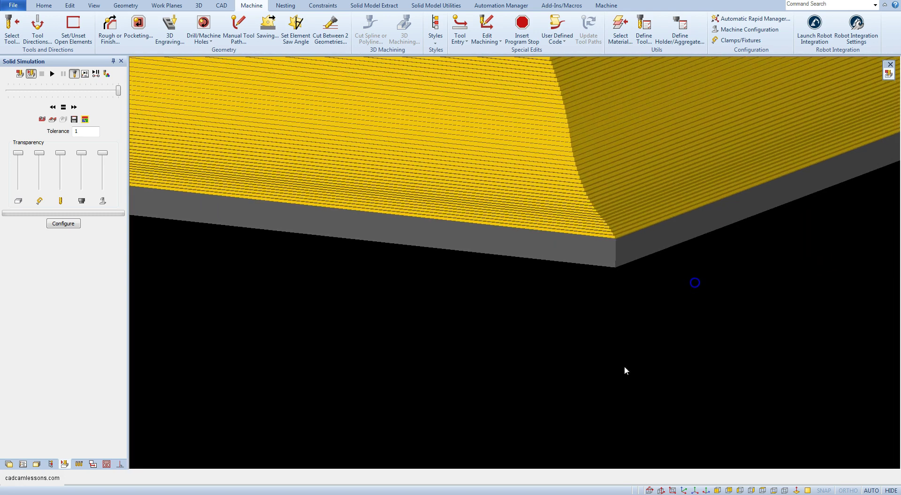
scroll(563, 294, "down", 10)
left_click_drag(563, 293, 691, 149)
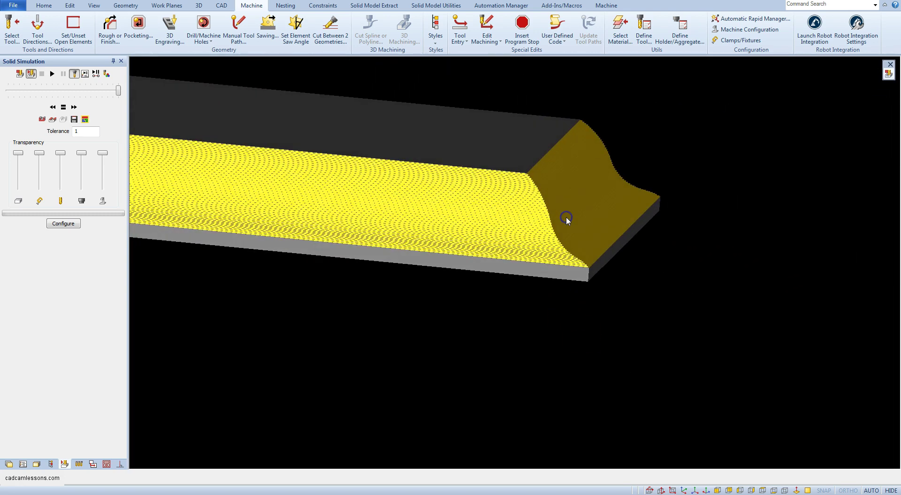
left_click(555, 268)
left_click(547, 267)
left_click(684, 490)
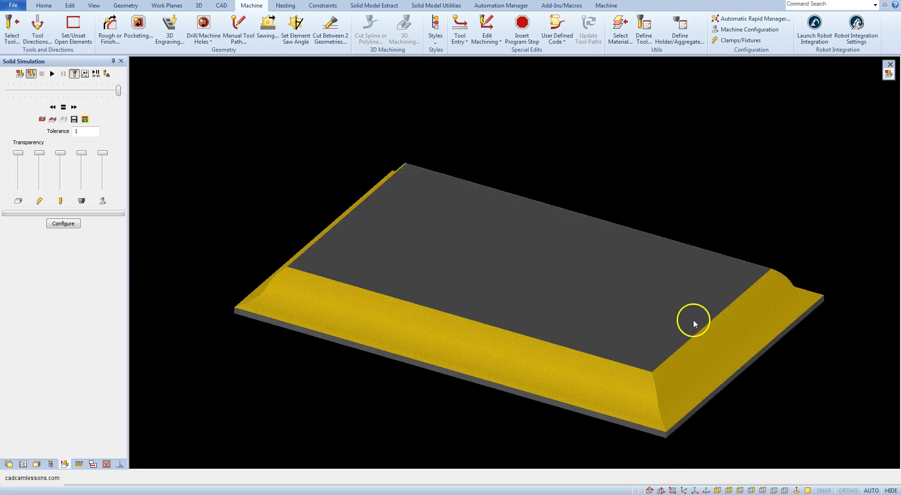
left_click(888, 73)
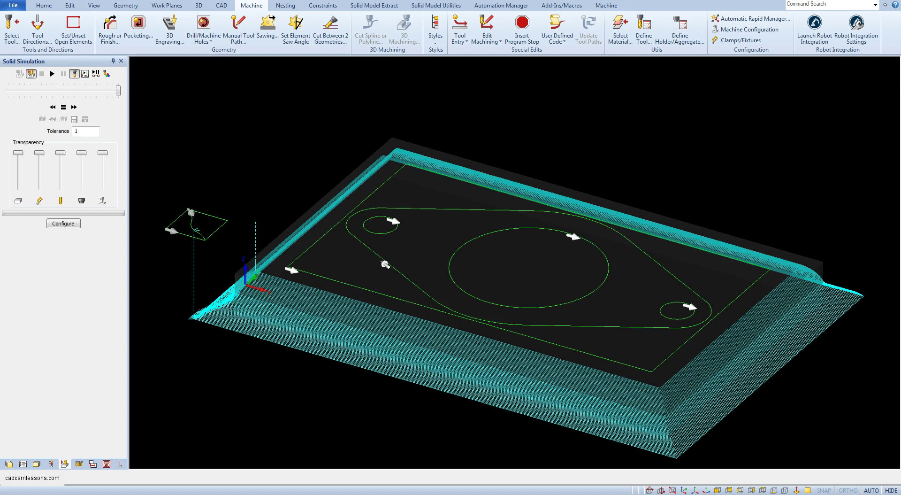
Delete the FINISH PASS operation and bring up the Rough or Finish side settings again
left_click(23, 464)
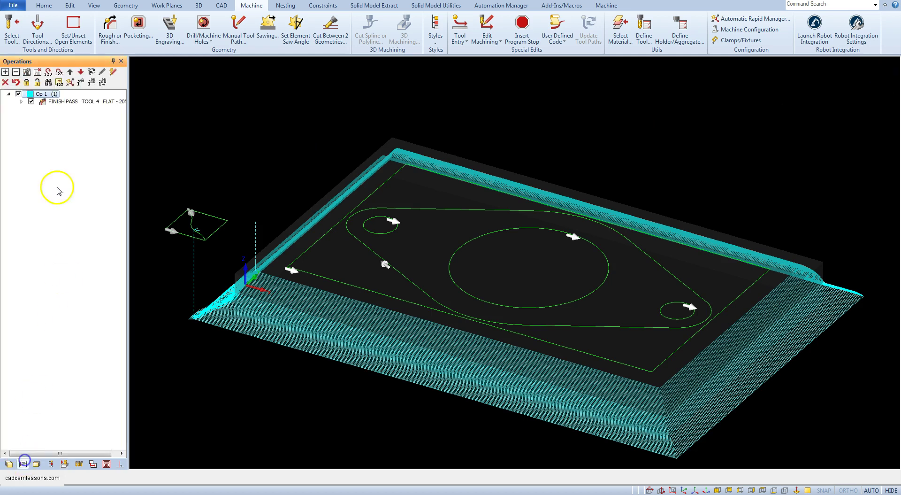
left_click(63, 101)
left_click(16, 84)
left_click(109, 28)
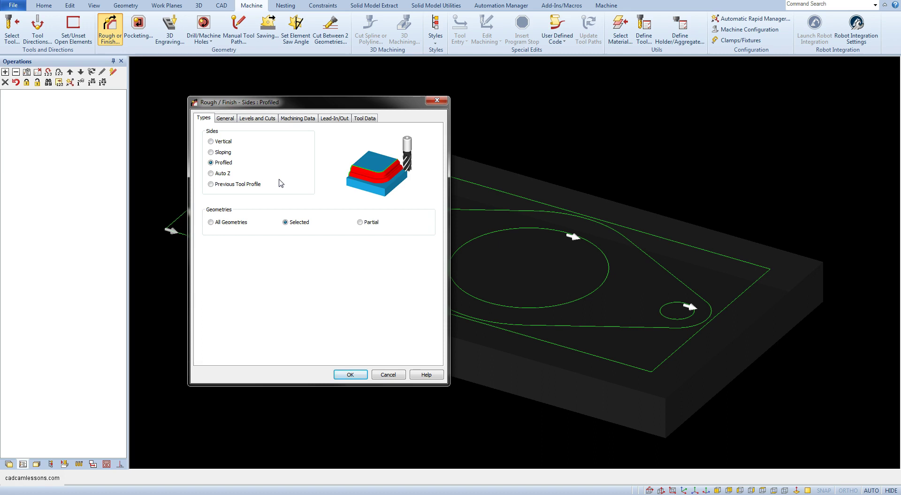
Cancel the profiled Rough / Finish dialog without creating a pass
left_click(397, 374)
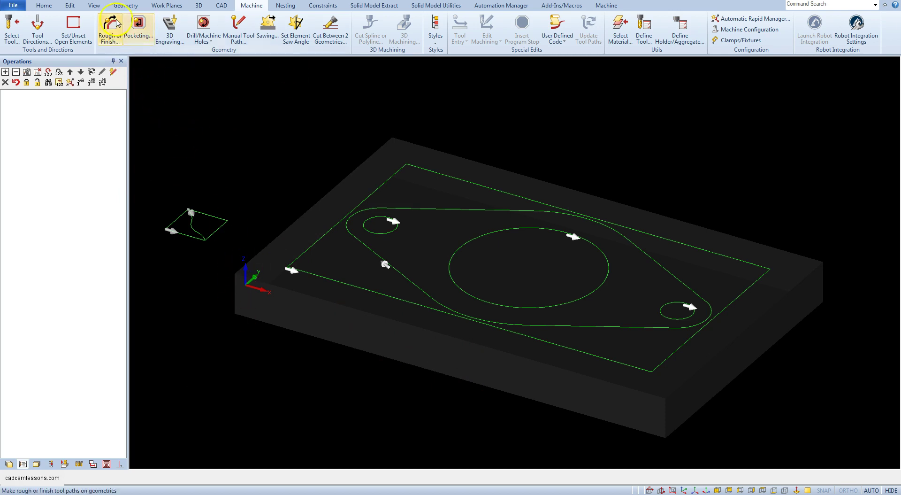
Make Router - Emc5 the active tool from the tool library
left_click(11, 28)
scroll(404, 331, "down", 1)
left_click(406, 317)
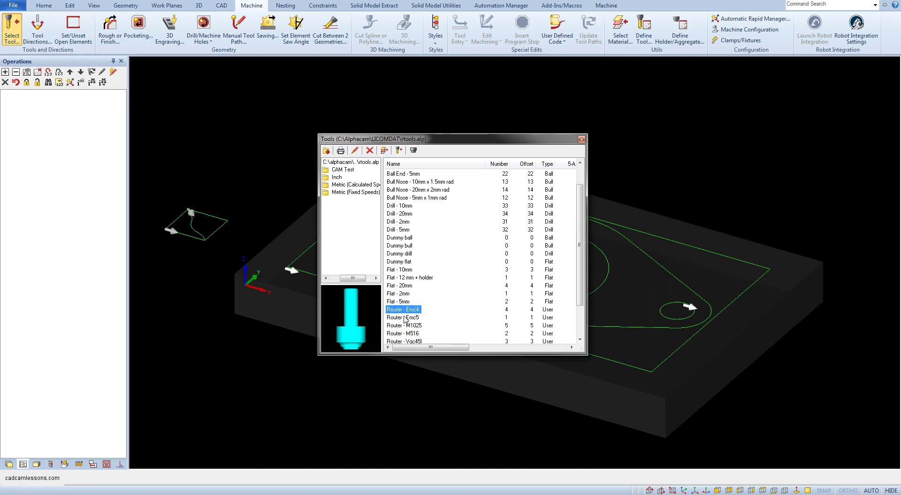
left_click(404, 318)
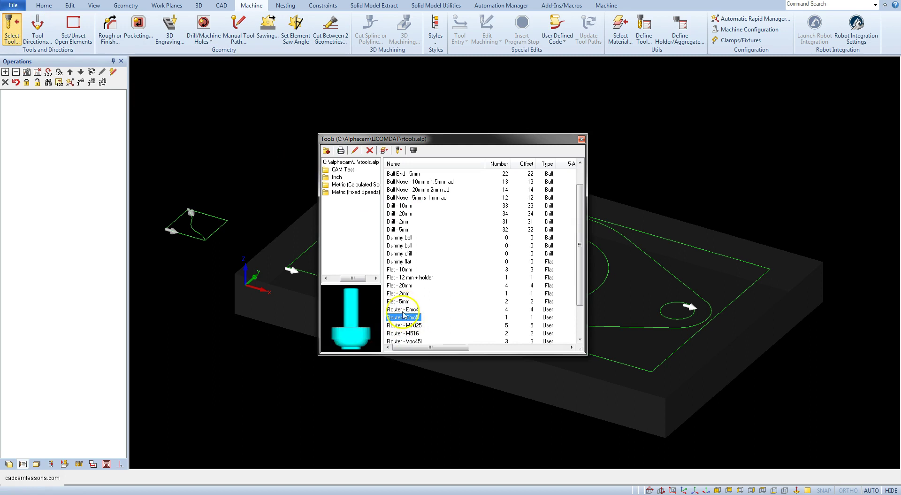
left_click(403, 310)
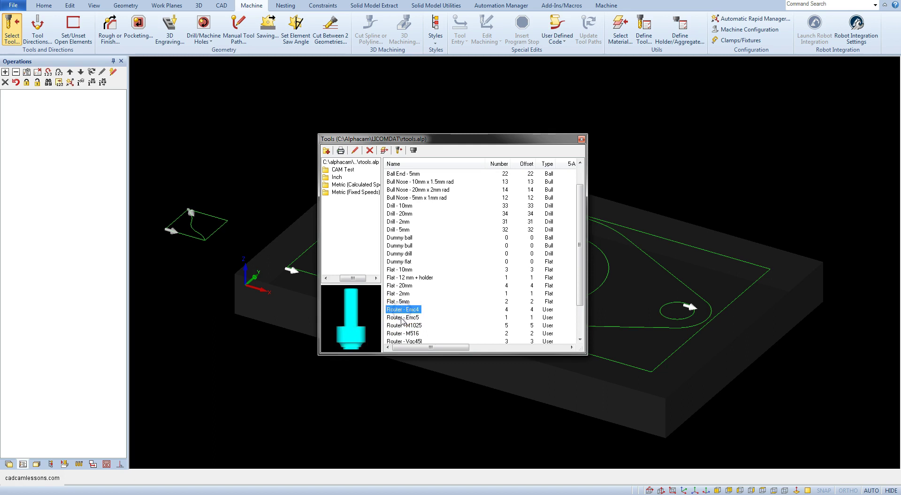
left_click(401, 317)
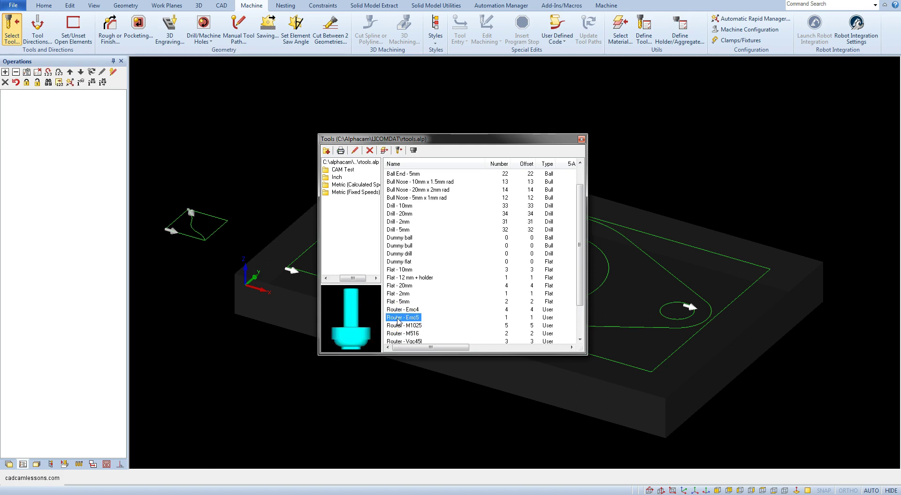
double_click(398, 321)
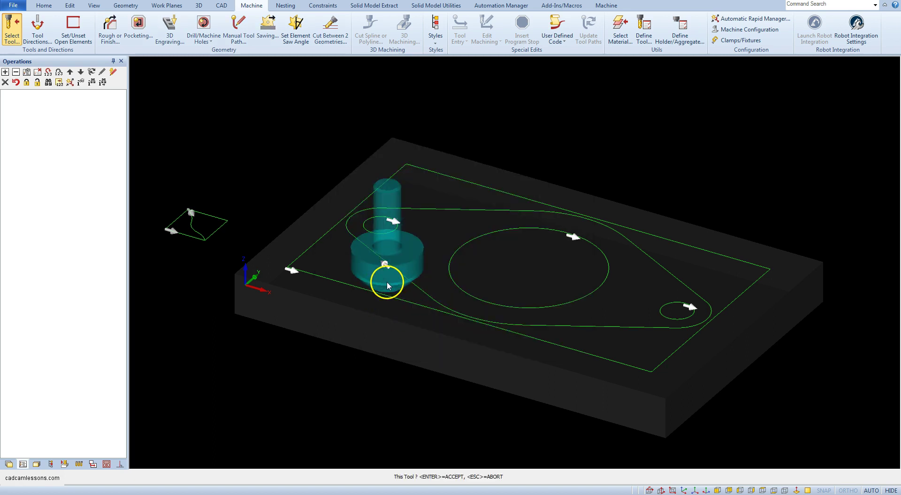
Create a Vertical finish pass with default levels and pick the outer rectangle
left_click(111, 40)
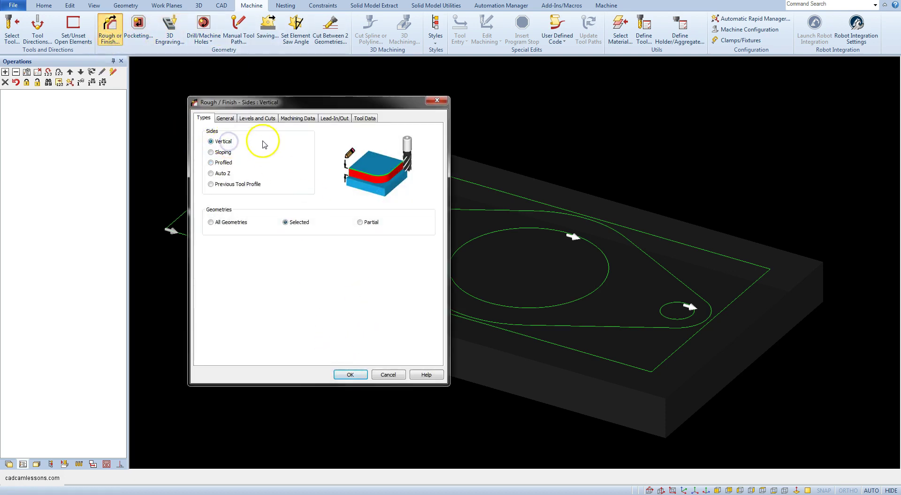
left_click(250, 118)
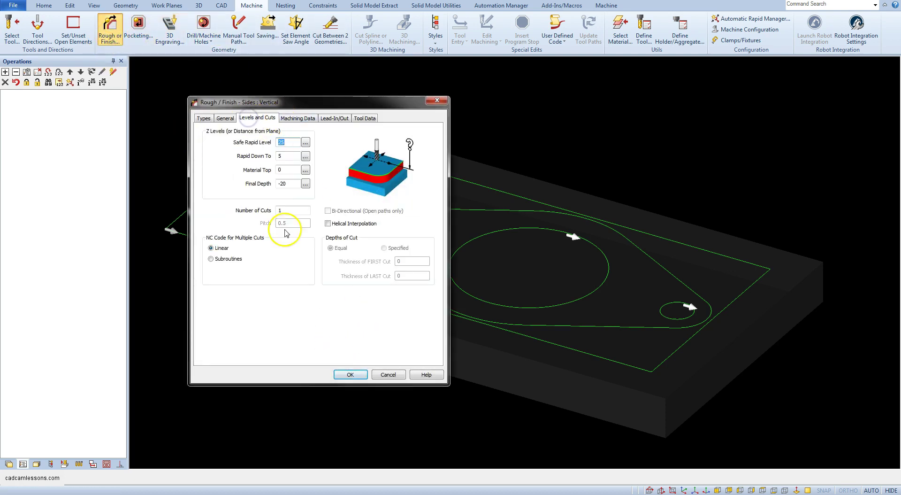
left_click(350, 374)
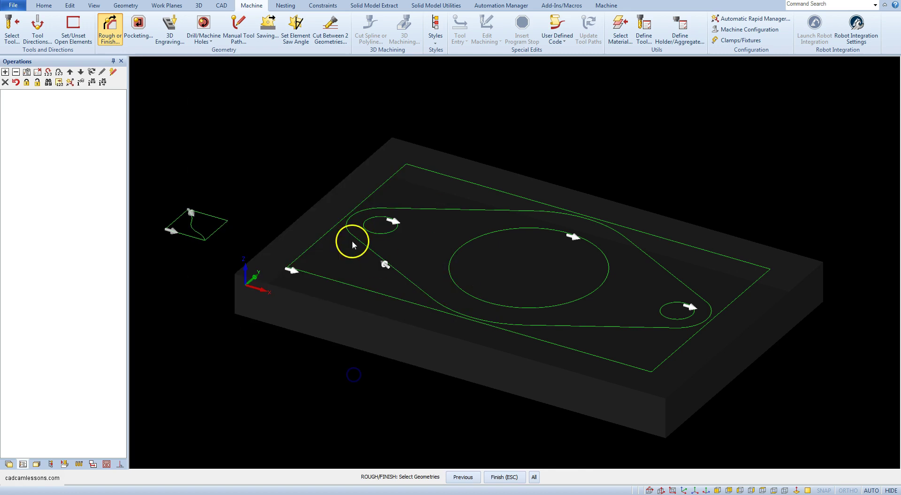
left_click(314, 275)
Finish the Op 1 toolpath, make Flat - 20mm the current tool, and reshow Op 1
right_click(339, 353)
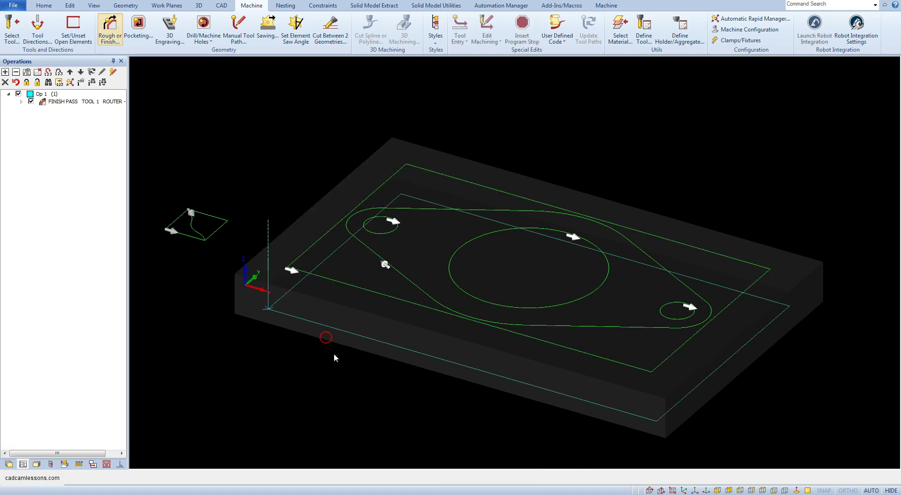
left_click(30, 102)
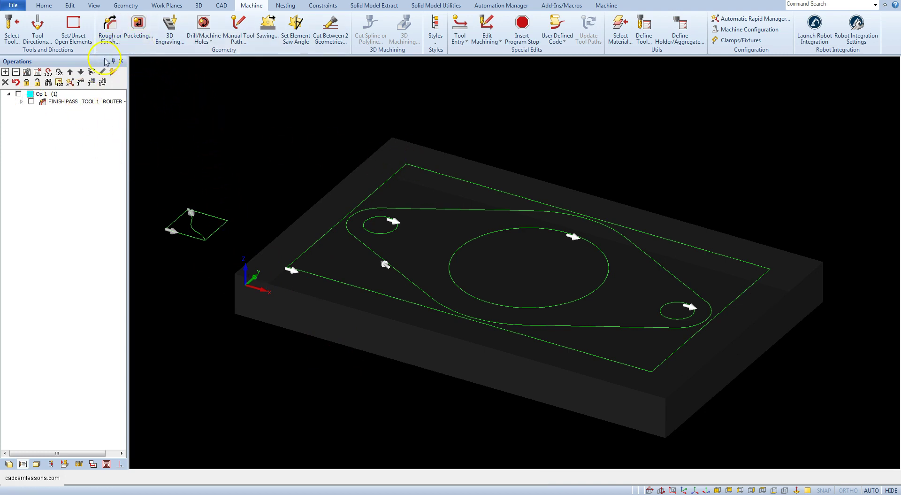
left_click(3, 40)
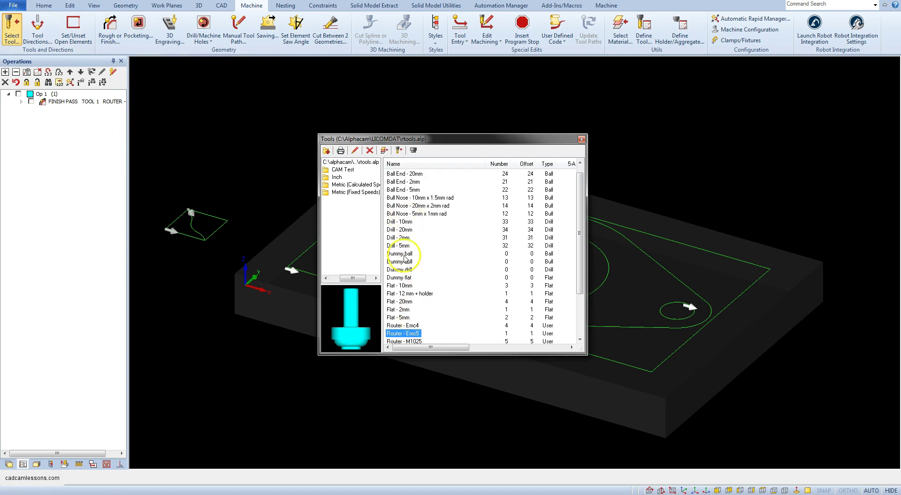
left_click(392, 237)
scroll(399, 244, "down", 3)
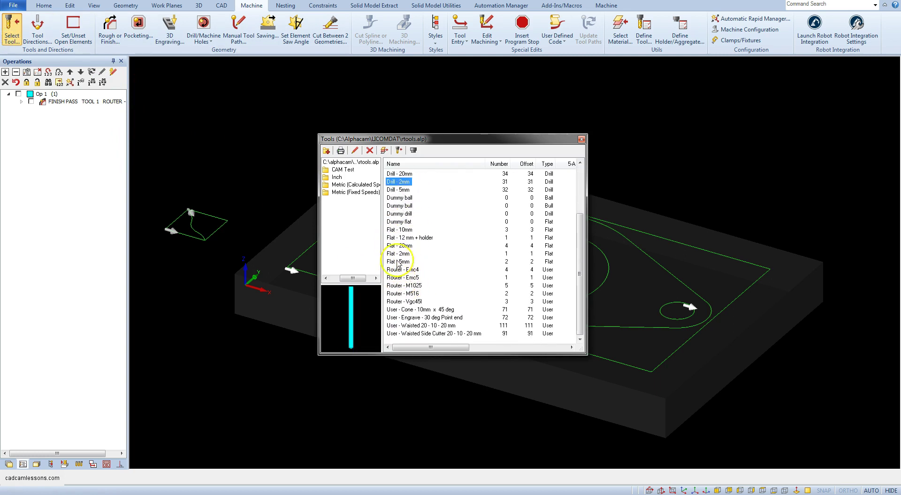
double_click(404, 253)
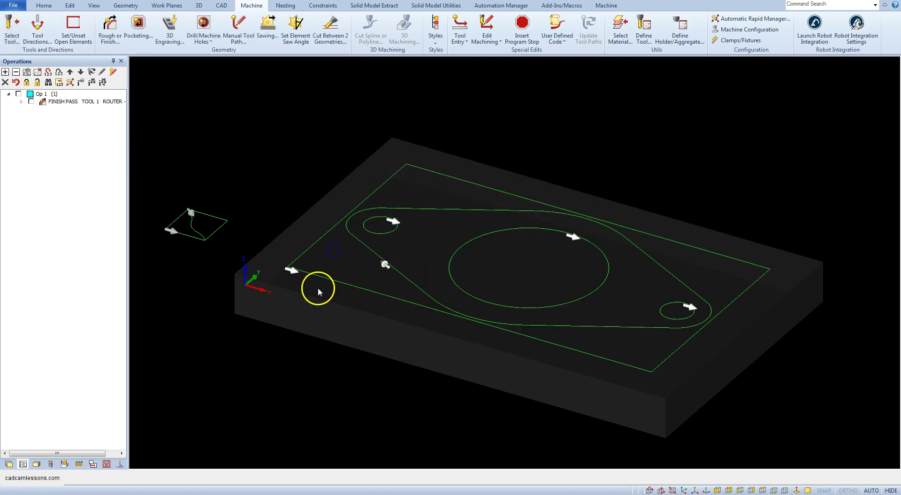
left_click(31, 101)
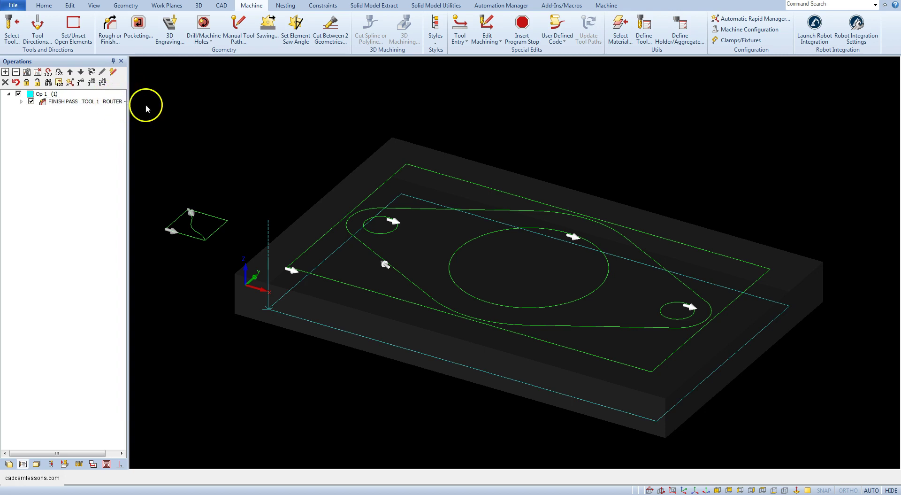
Simulate the router finish pass on the stock, inspect it, and return to isometric
right_click(209, 119)
left_click(276, 124)
left_click(74, 74)
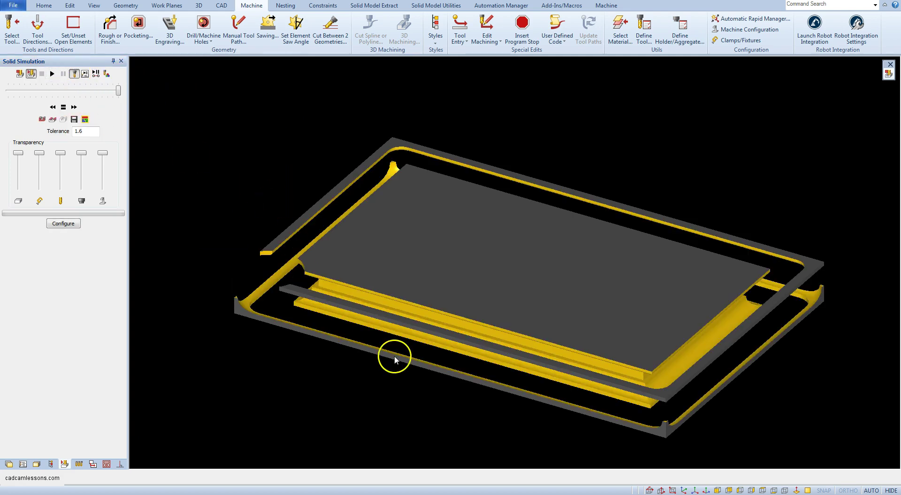
middle_click_drag(393, 358, 441, 375)
left_click(889, 74)
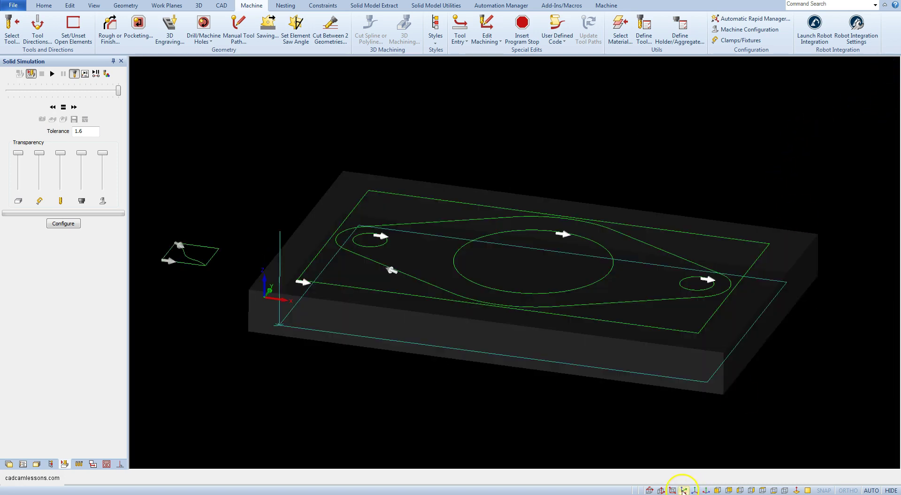
left_click(685, 490)
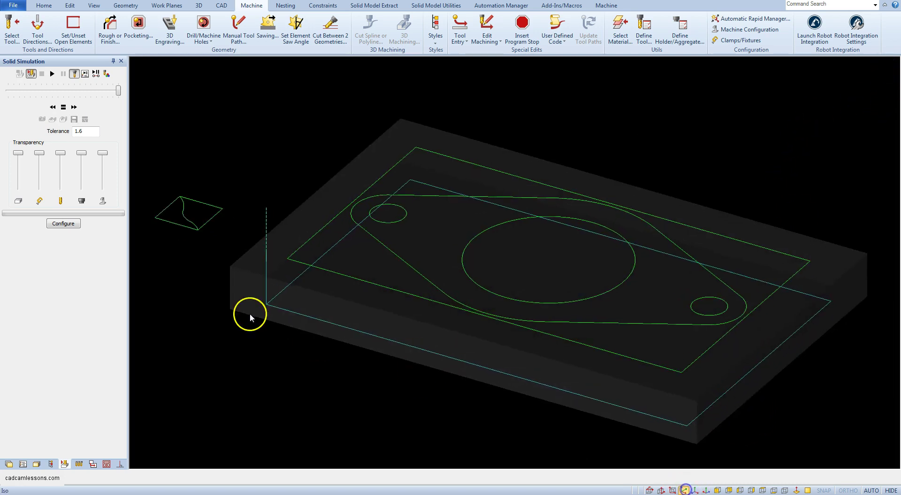
Hide Op 1 in the Operations list and start a new Rough or Finish pass
left_click(22, 463)
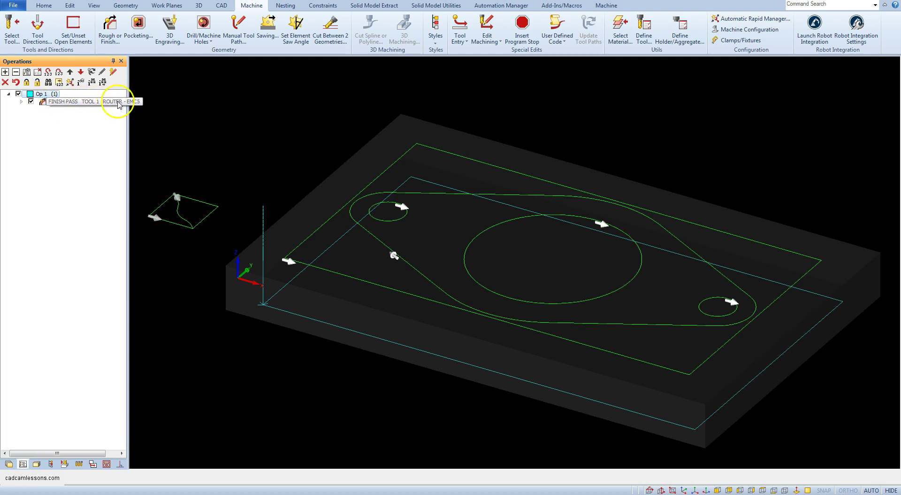
left_click(31, 101)
left_click(110, 28)
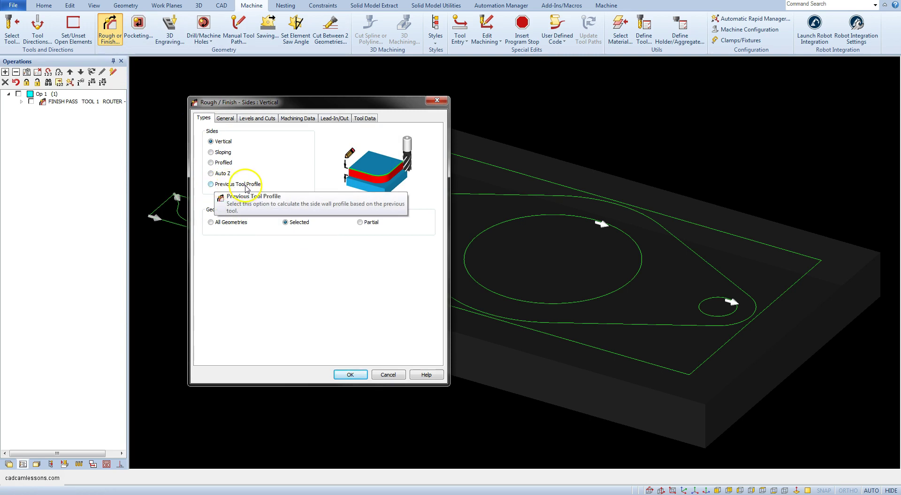
Set sides to Previous Tool Profile, keep the tab settings, and machine the outer rectangle
left_click(245, 183)
left_click(226, 118)
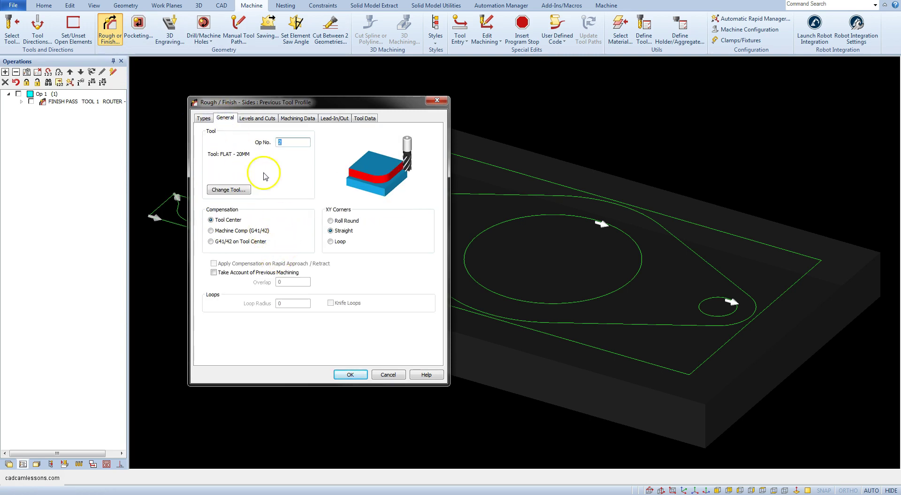
left_click(261, 119)
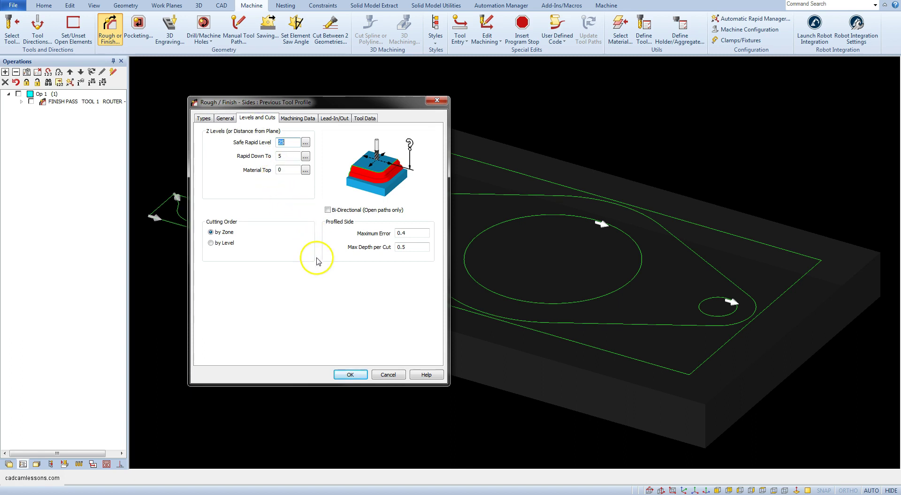
left_click(298, 118)
left_click(351, 375)
left_click(370, 283)
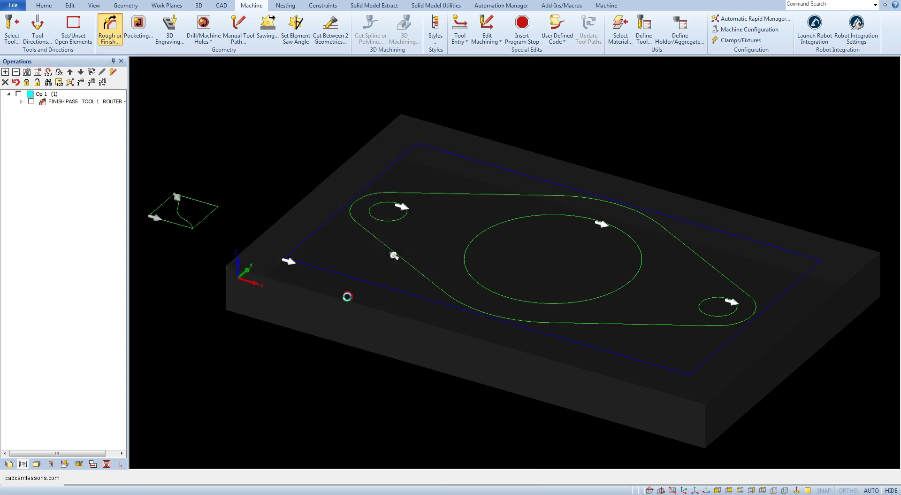
Check Op 2 from the front, then solid-simulate it and inspect the profiled wall
left_click(720, 490)
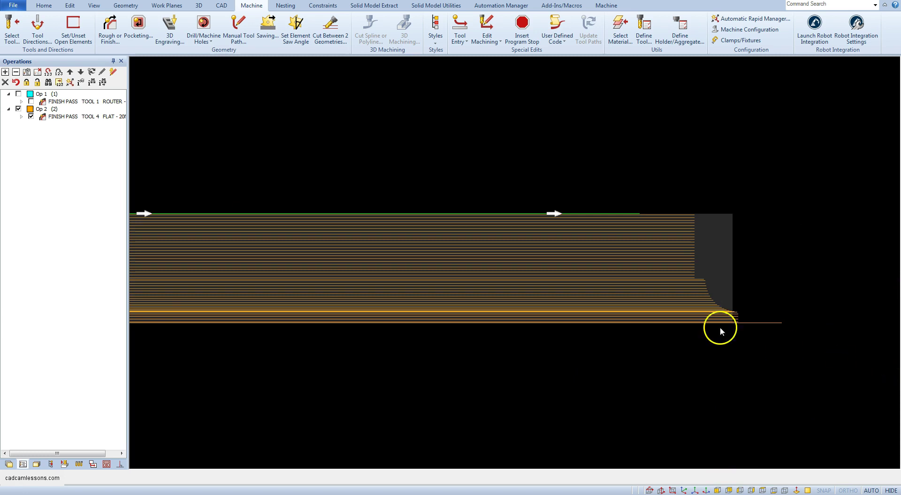
left_click(684, 490)
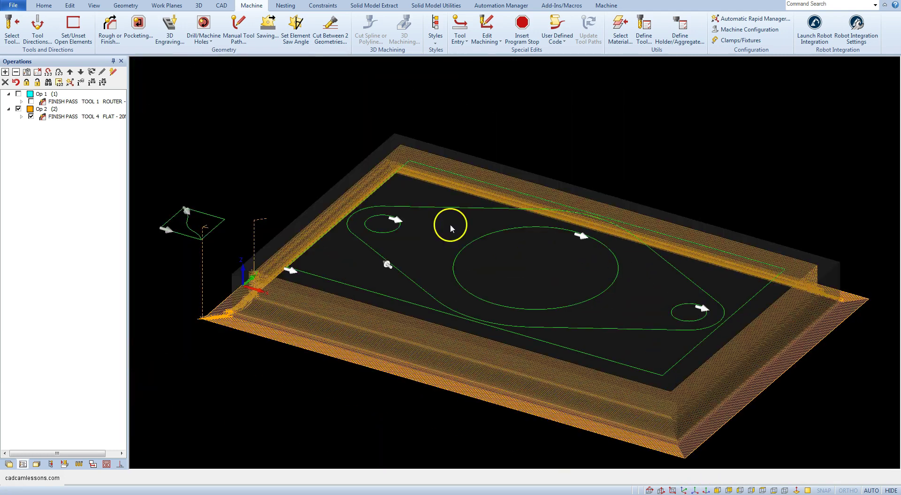
right_click(256, 93)
left_click(320, 127)
left_click(52, 74)
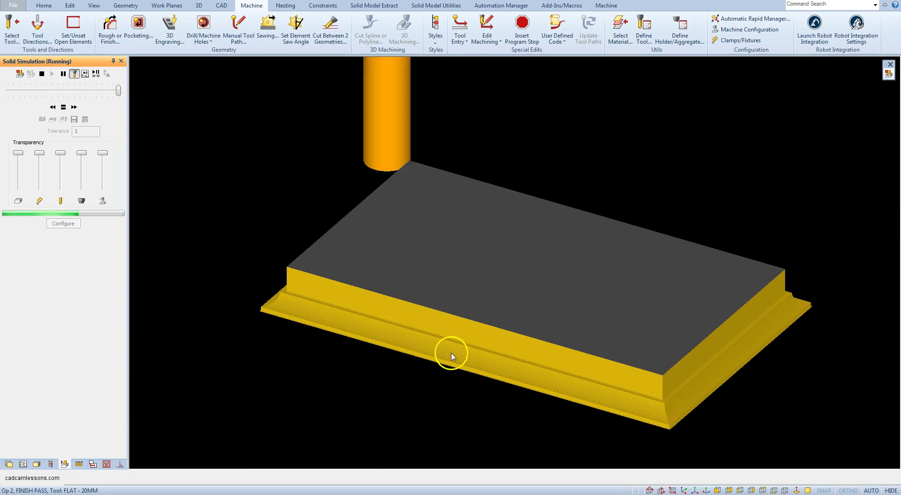
middle_click_drag(487, 364, 559, 382)
left_click(683, 489)
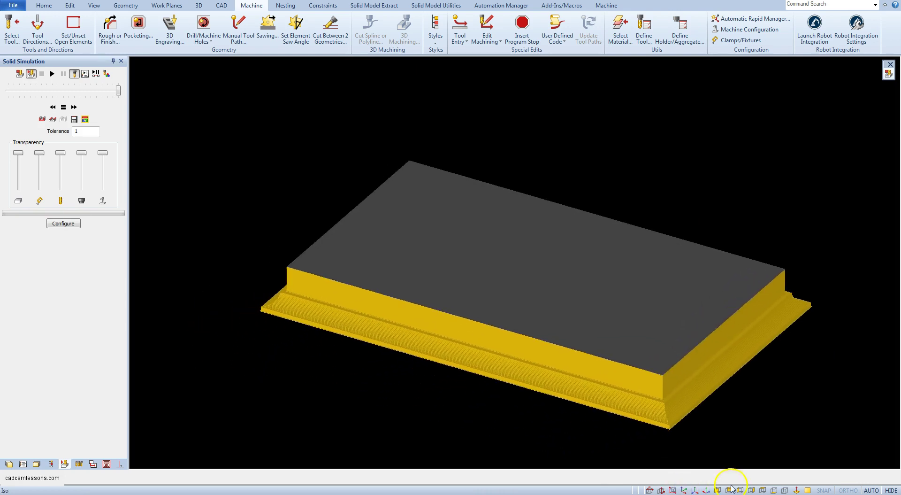
left_click(17, 74)
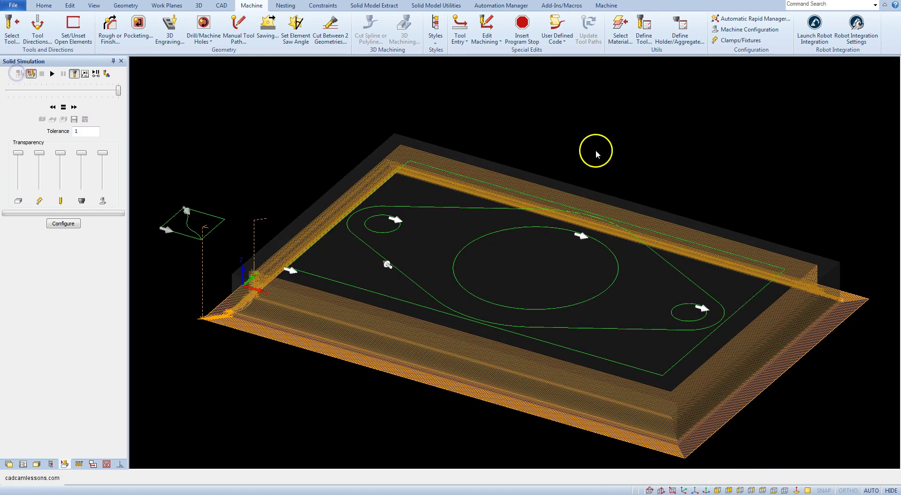
Hide Op 2 in the Operations list and start another Rough or Finish pass
left_click(22, 463)
left_click(31, 115)
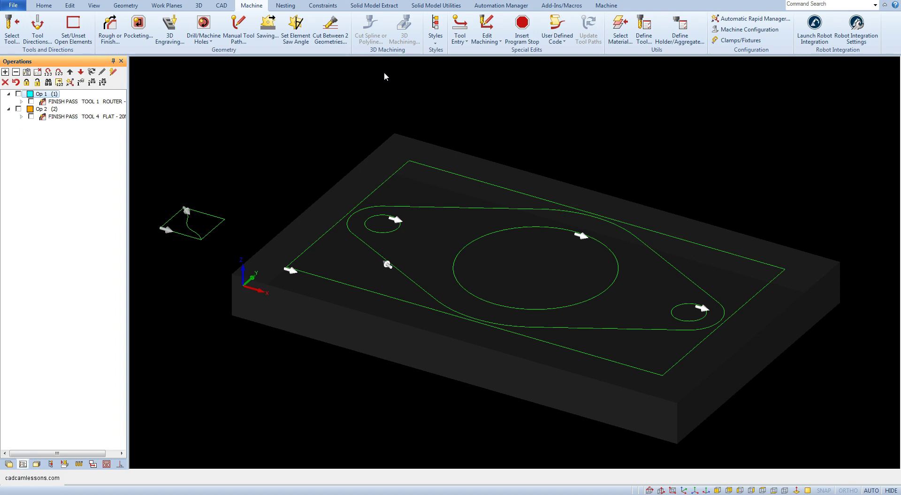
left_click(109, 29)
Switch the Previous Tool Profile Geometries option through All Geometries and Selected, leaving it on Partial
left_click(418, 333)
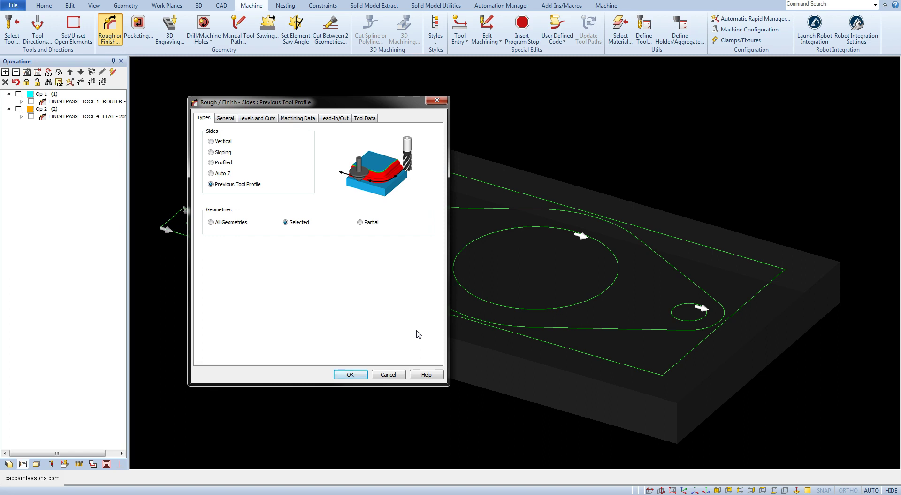
left_click(212, 222)
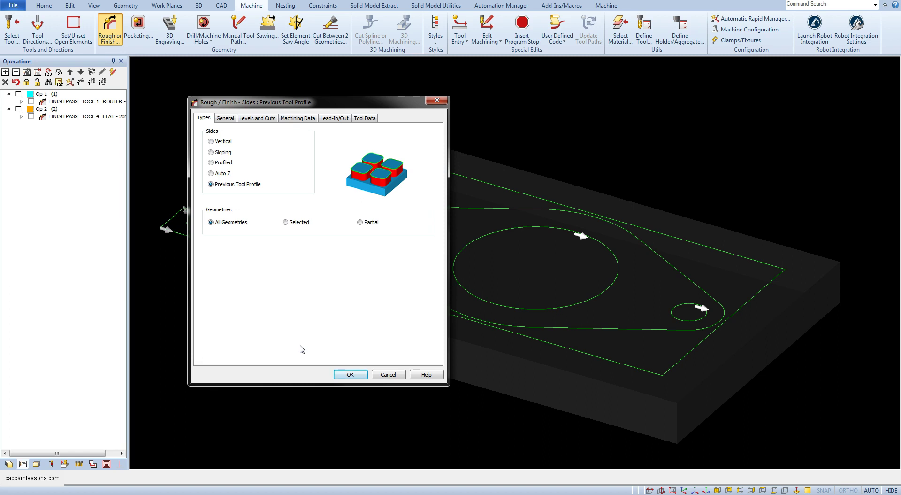
left_click(299, 222)
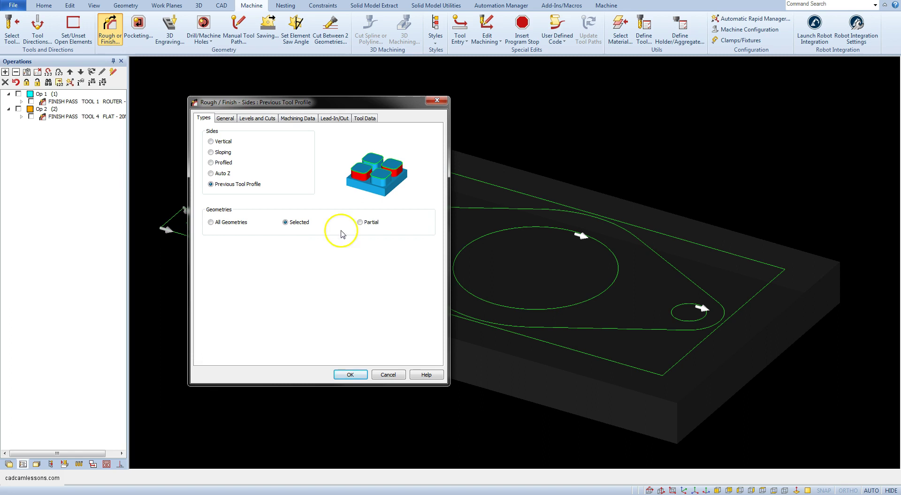
left_click(360, 222)
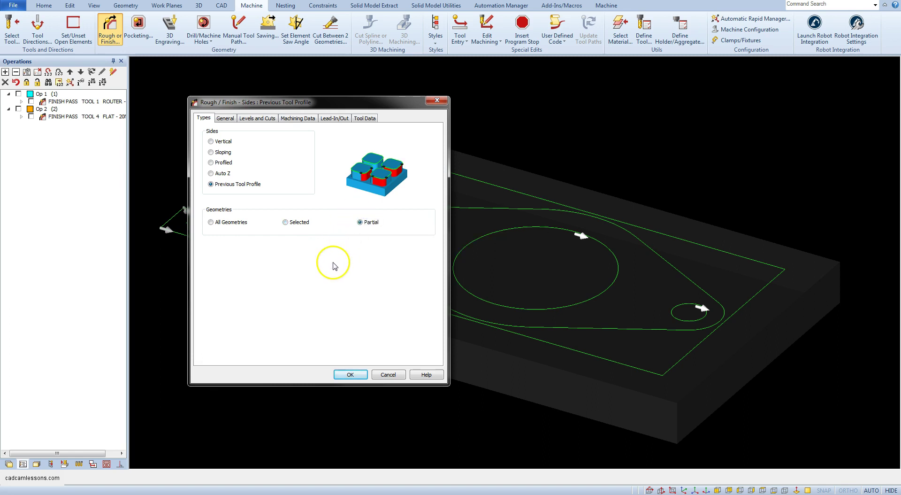